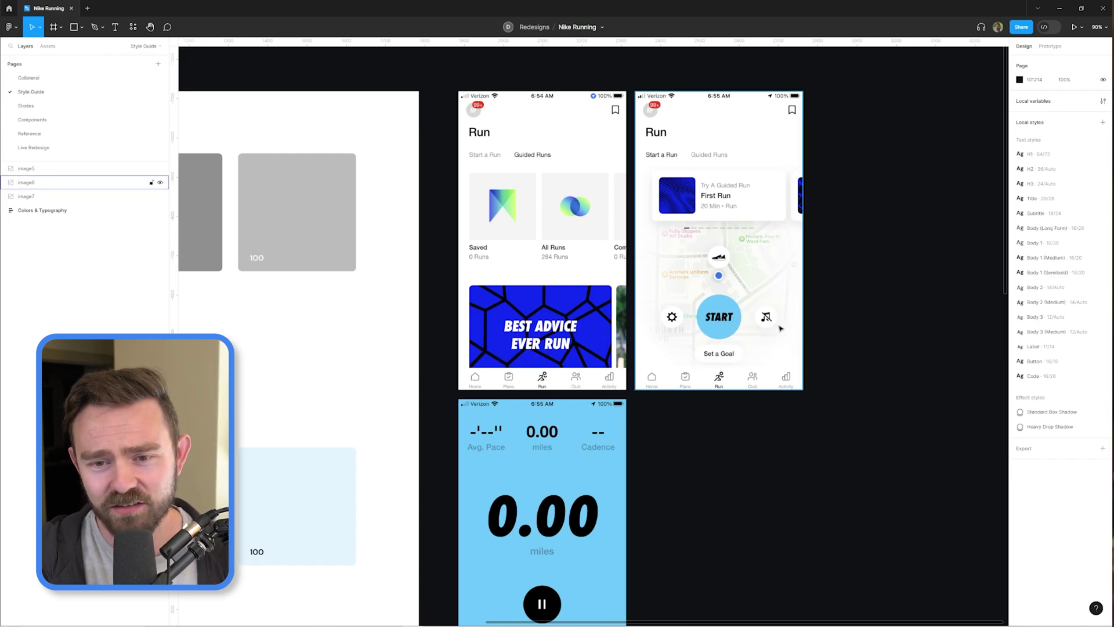
# - On the Stories page, delete the stray trailing 't' from the 'Specify the shoes' story
pyautogui.scroll(-5, 784, 325)
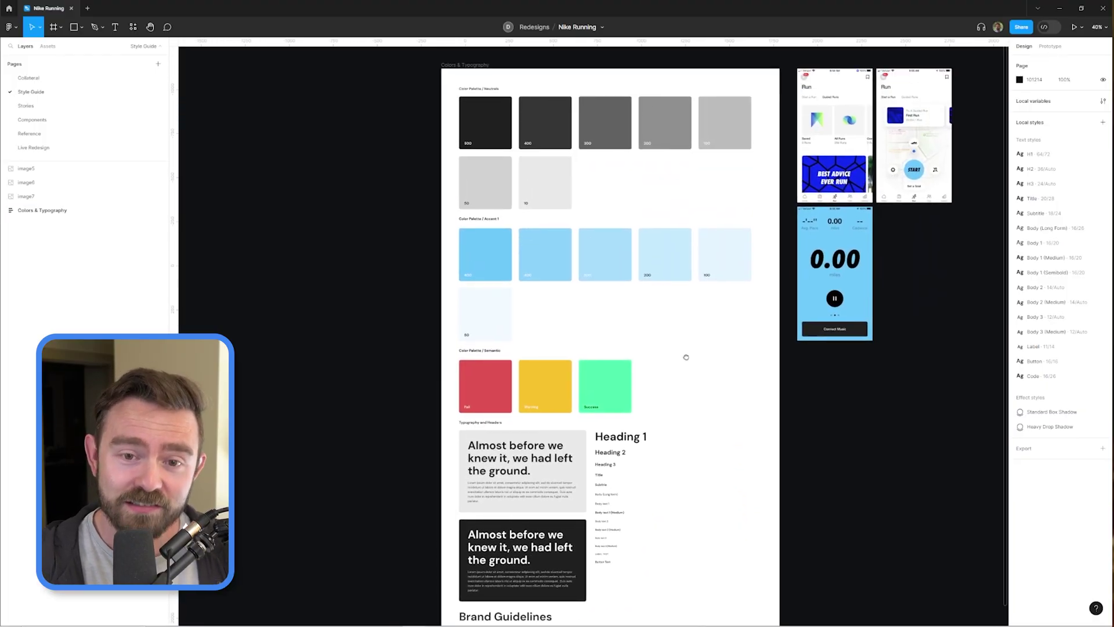
pyautogui.scroll(-3, 707, 421)
pyautogui.scroll(5, 660, 282)
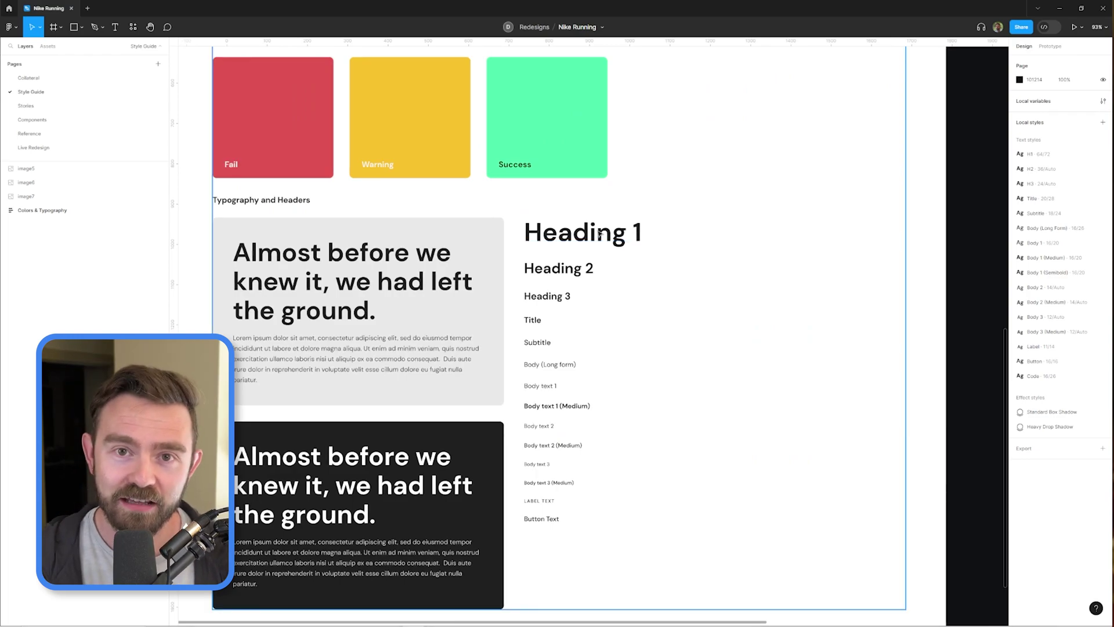
pyautogui.scroll(-2, 556, 336)
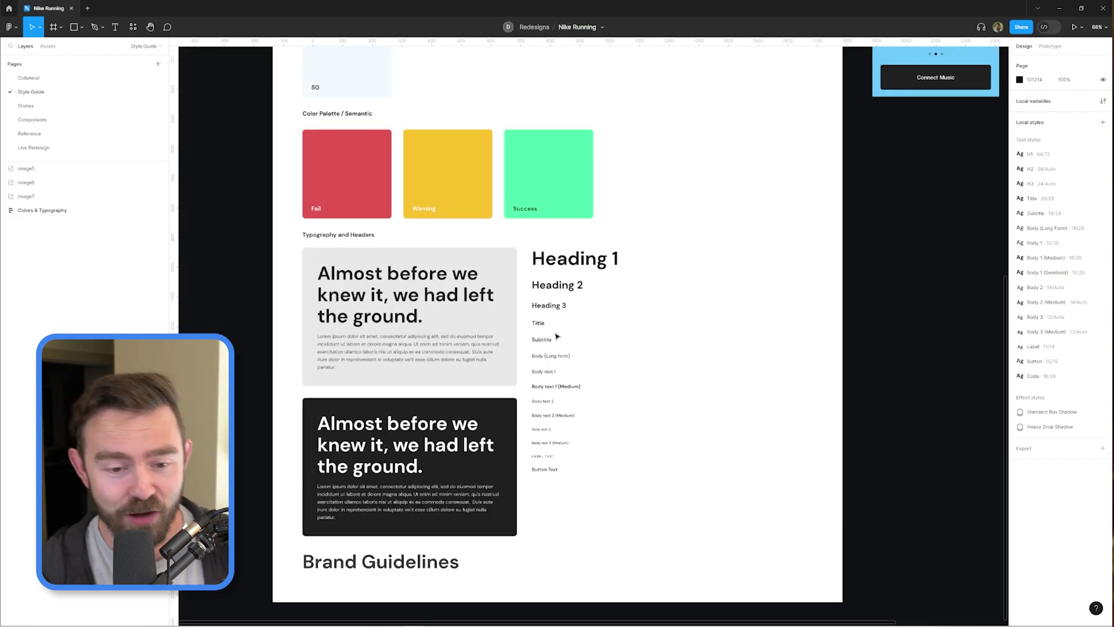
pyautogui.click(45, 105)
pyautogui.scroll(5, 684, 229)
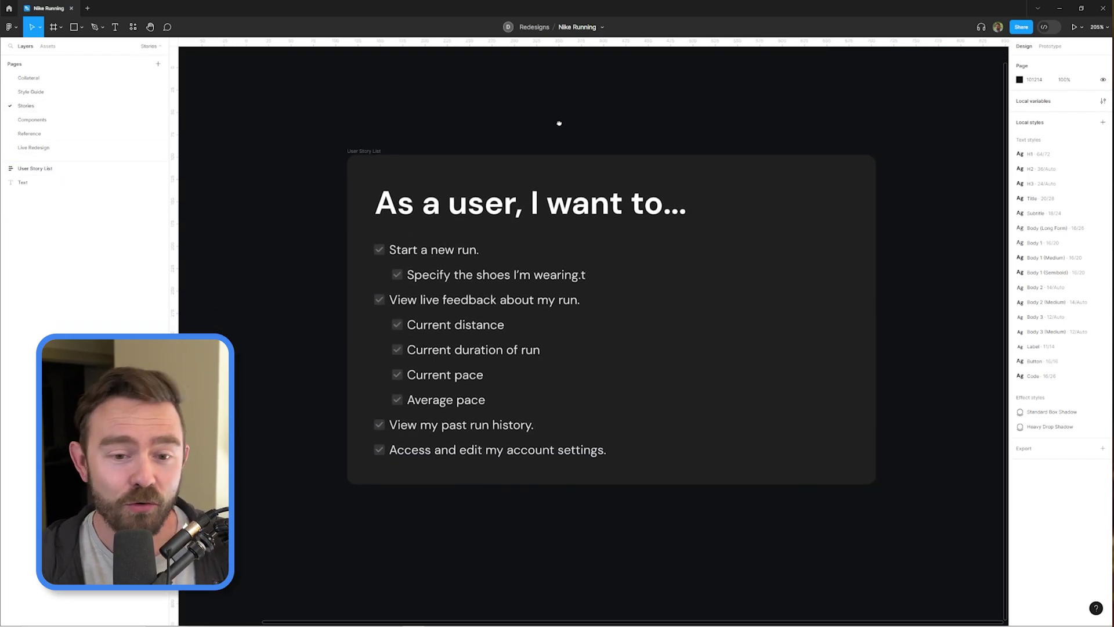
pyautogui.scroll(2, 696, 290)
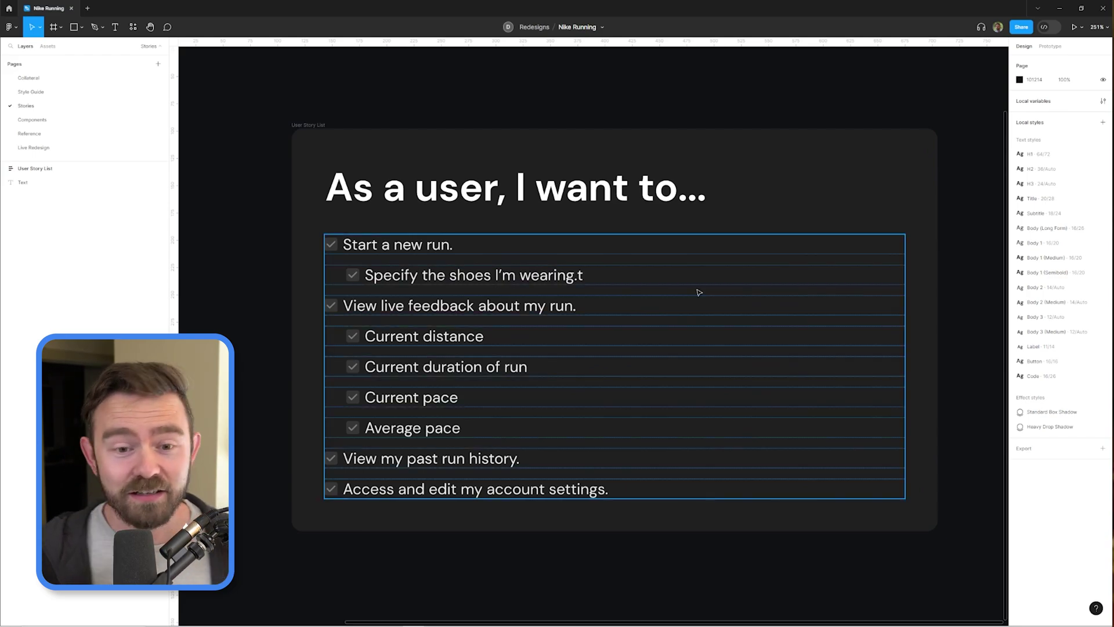
pyautogui.doubleClick(590, 274)
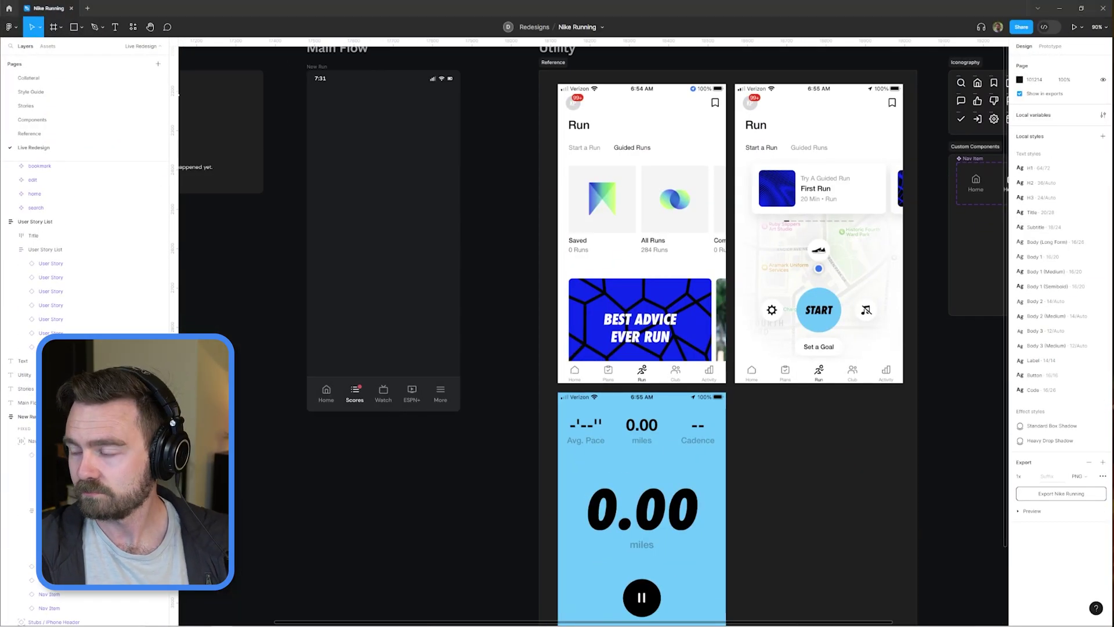
# - Inspect the tab bar's nav item colour styles and give the bar a light style
pyautogui.scroll(-3, 281, 296)
pyautogui.scroll(5, 751, 380)
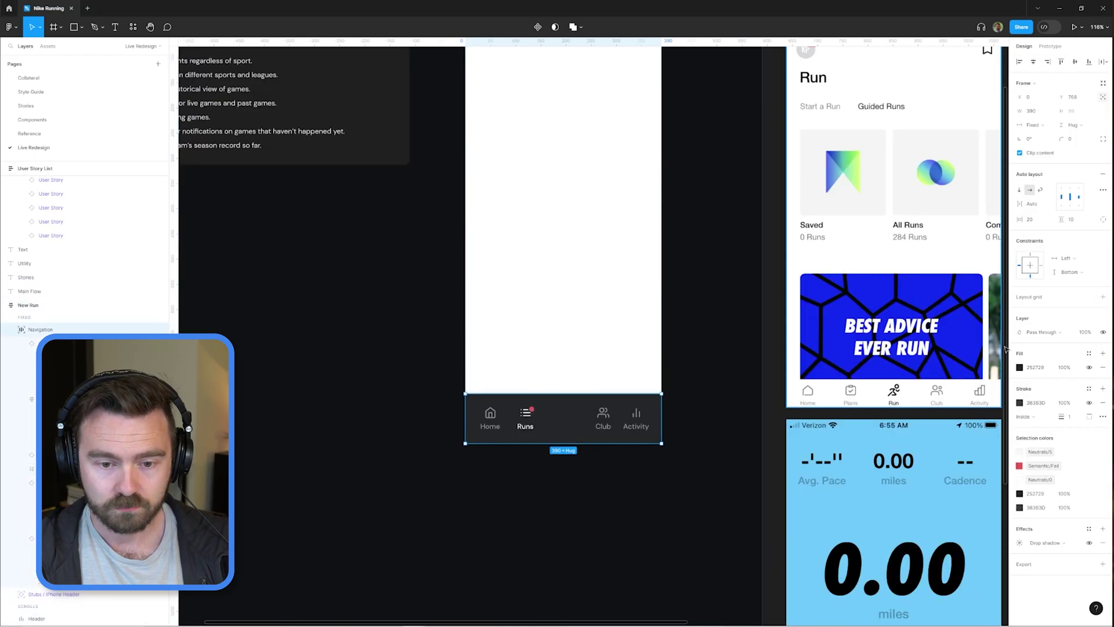
pyautogui.scroll(-3, 761, 378)
pyautogui.hotkey('ctrl', 'z')
pyautogui.scroll(5, 574, 428)
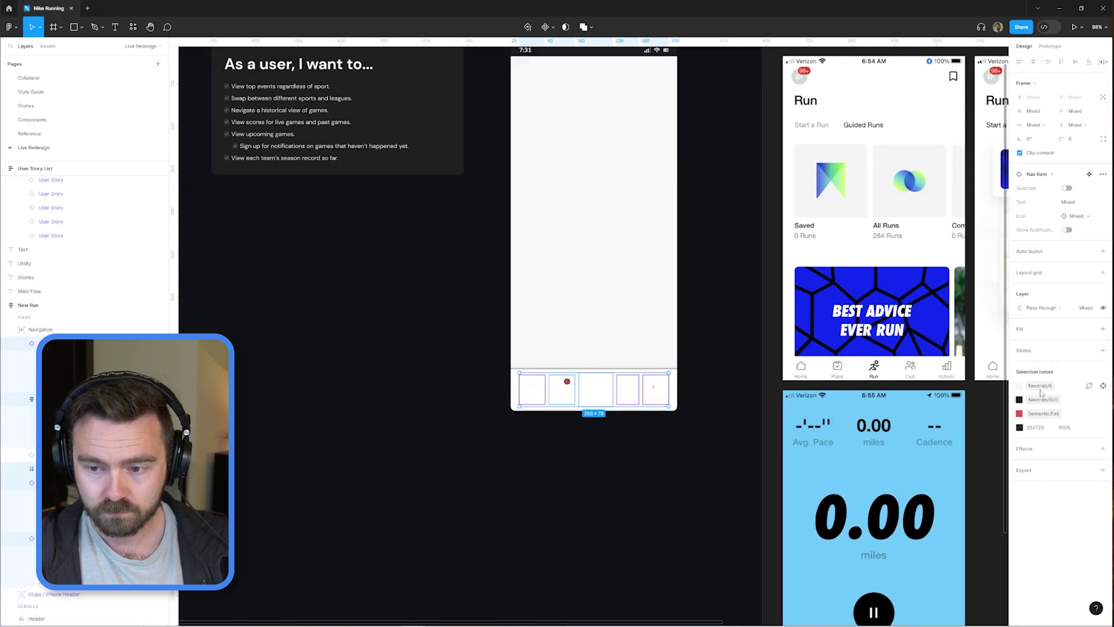
pyautogui.click(1019, 385)
# - Fill the empty slot between Runs and Club with a centred Accent 1/500 blue circle
pyautogui.scroll(-5, 634, 242)
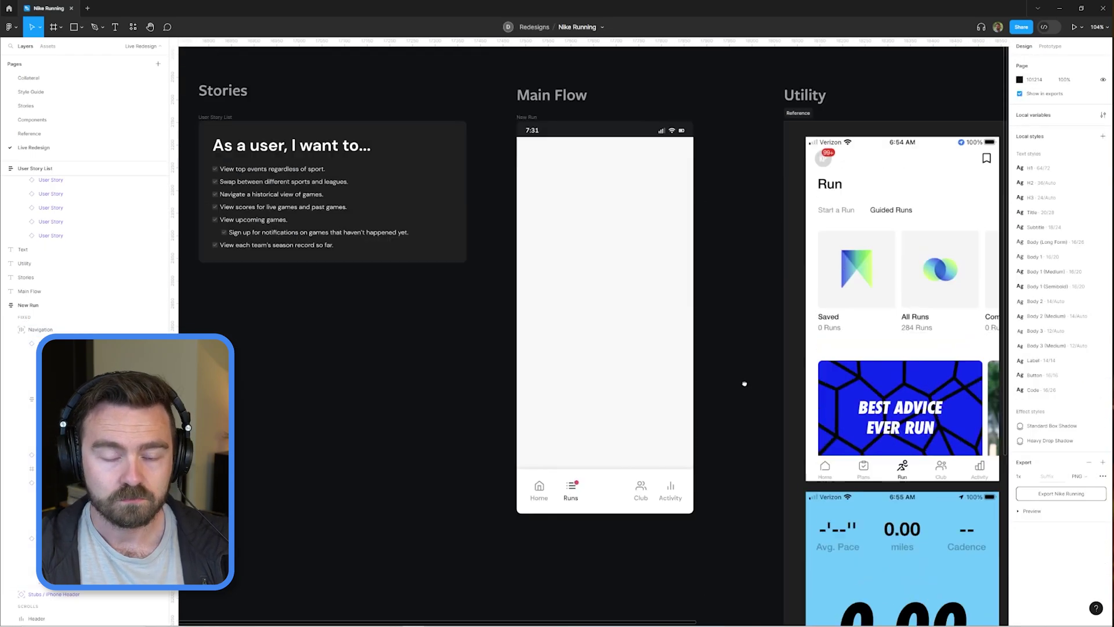
pyautogui.click(604, 193)
pyautogui.click(759, 264)
pyautogui.scroll(5, 603, 551)
pyautogui.click(603, 554)
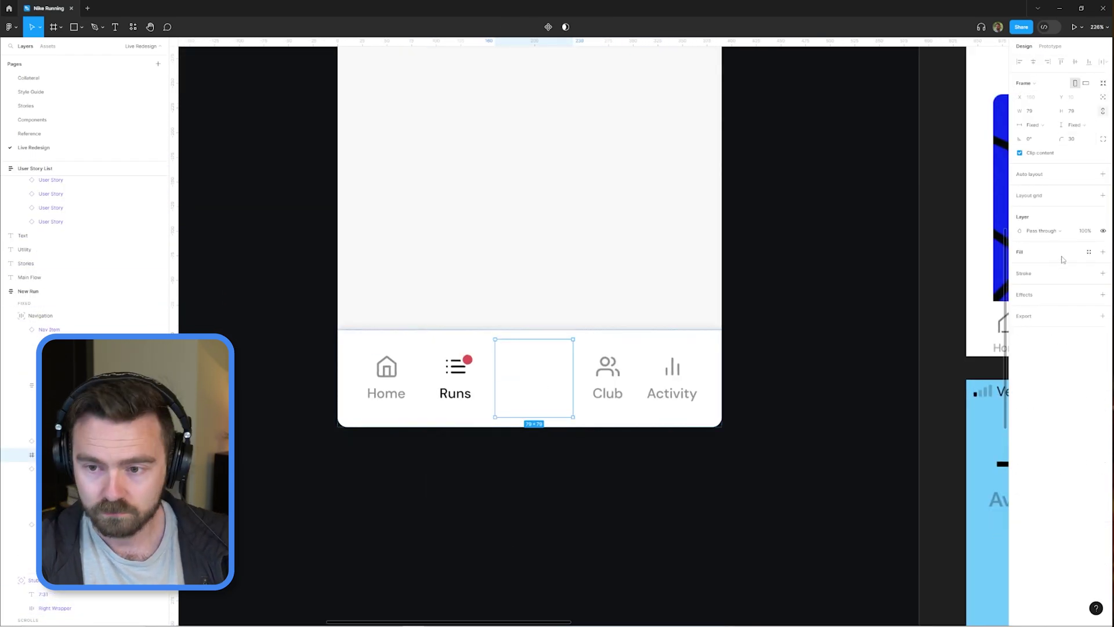
pyautogui.scroll(-1, 566, 264)
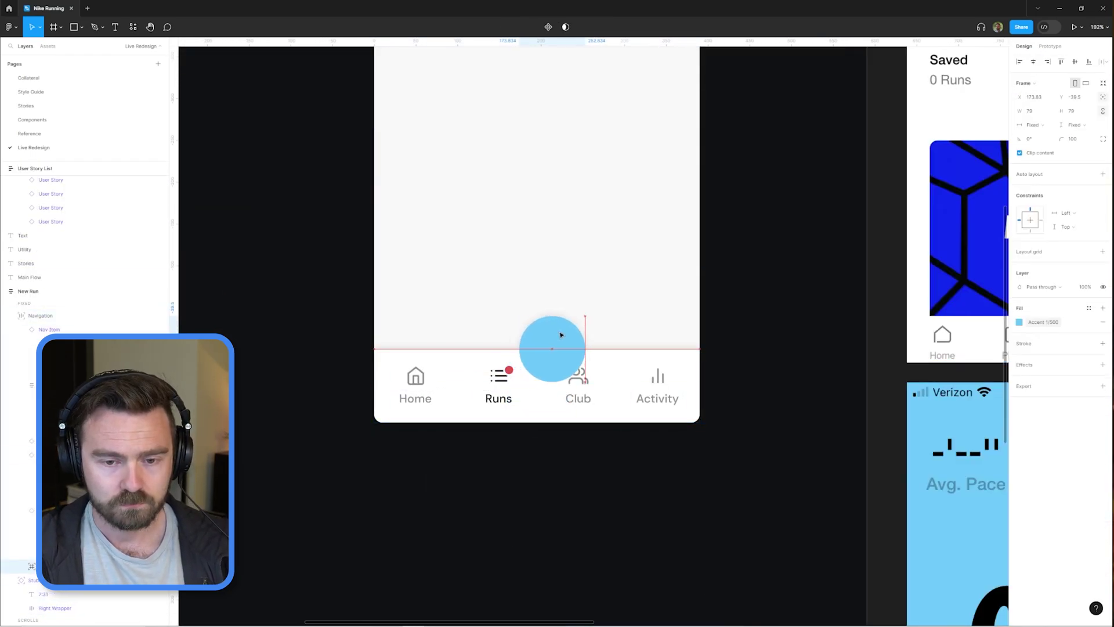
pyautogui.moveTo(556, 334); pyautogui.dragTo(560, 327)
# - Add a 'Run' text label inside the blue circle
pyautogui.press('t')
pyautogui.scroll(2, 559, 419)
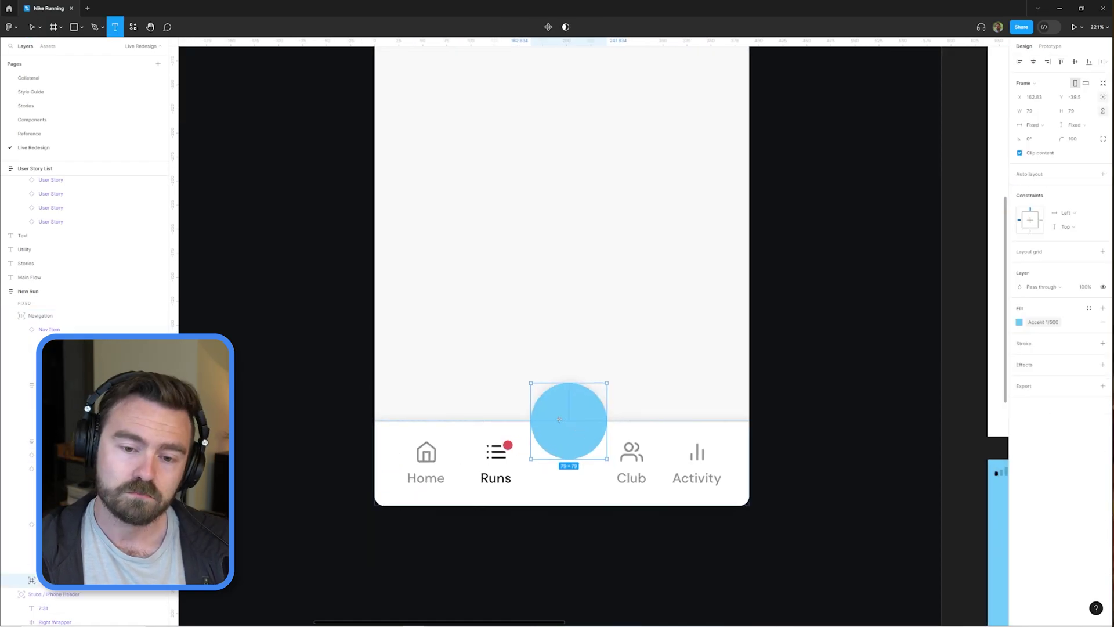
pyautogui.hotkey('ctrl', 'v')
pyautogui.scroll(-2, 555, 388)
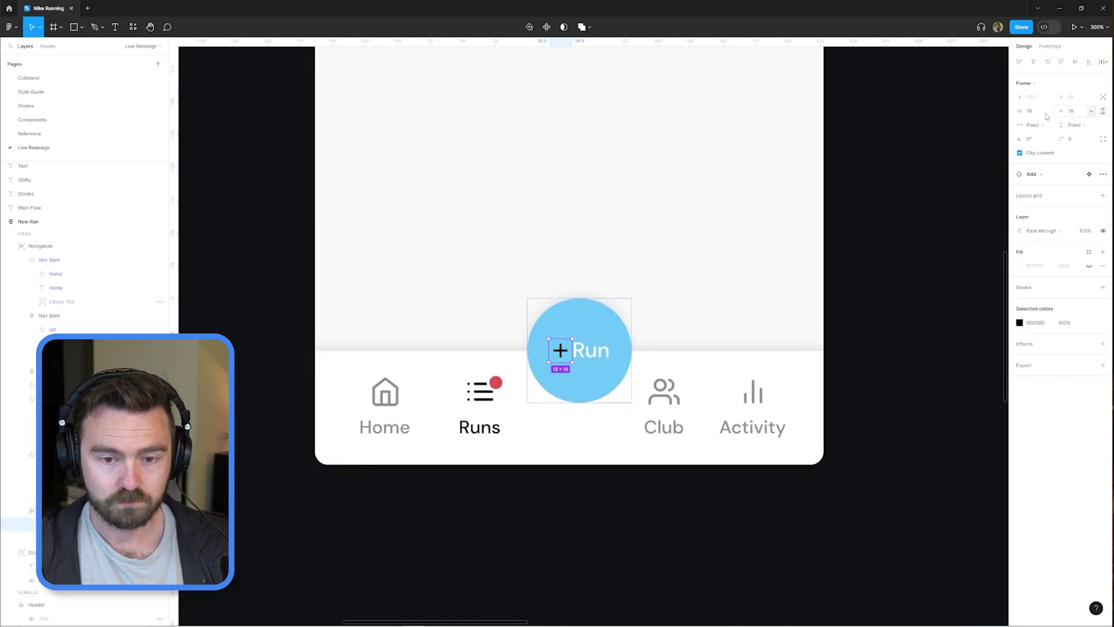
pyautogui.scroll(-5, 796, 423)
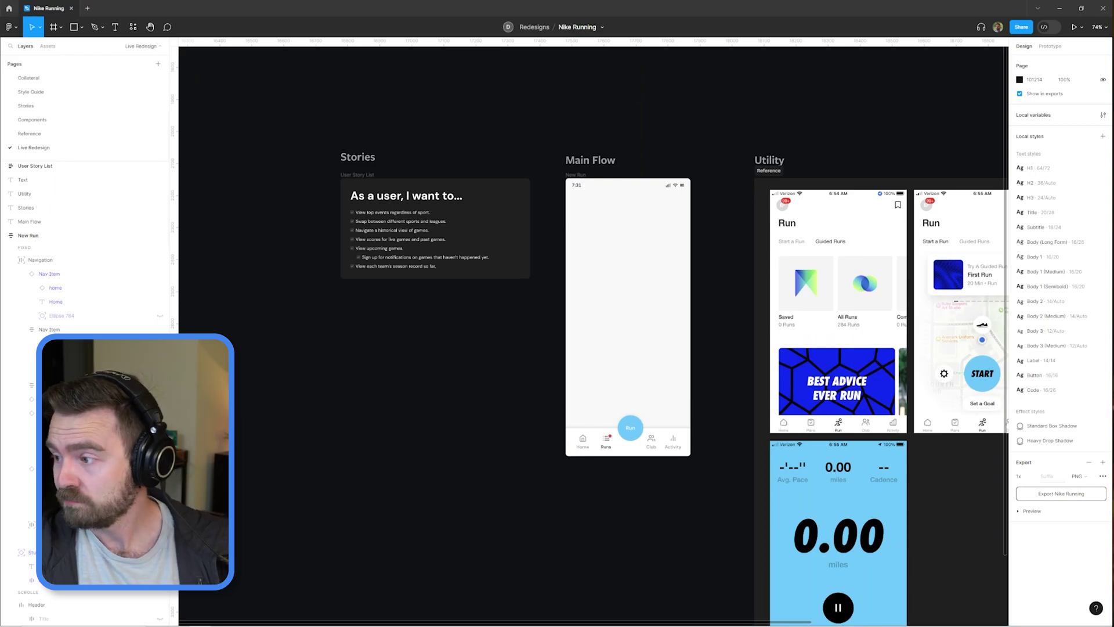
# - Place a grey cutout circle behind the Run button, outside auto layout, undoing the mask attempt
pyautogui.click(630, 428)
pyautogui.hotkey('shift', '2')
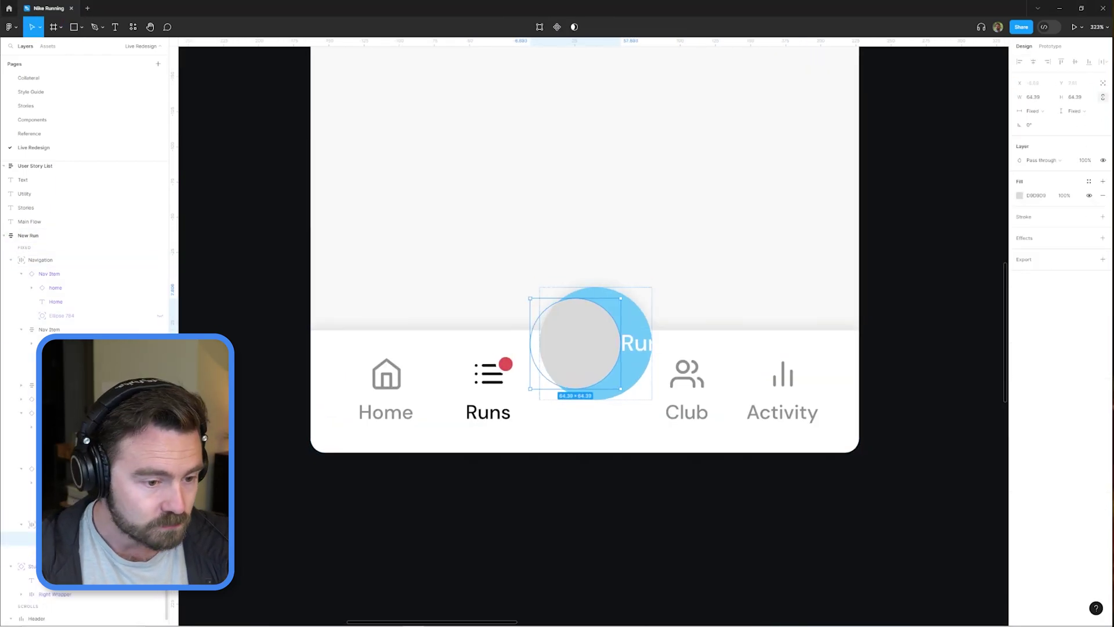
pyautogui.moveTo(576, 343)
pyautogui.mouseDown()
pyautogui.moveTo(778, 388)
pyautogui.moveTo(385, 388)
pyautogui.moveTo(473, 388)
pyautogui.moveTo(569, 333)
pyautogui.mouseUp()
pyautogui.click(1103, 83)
pyautogui.click(576, 28)
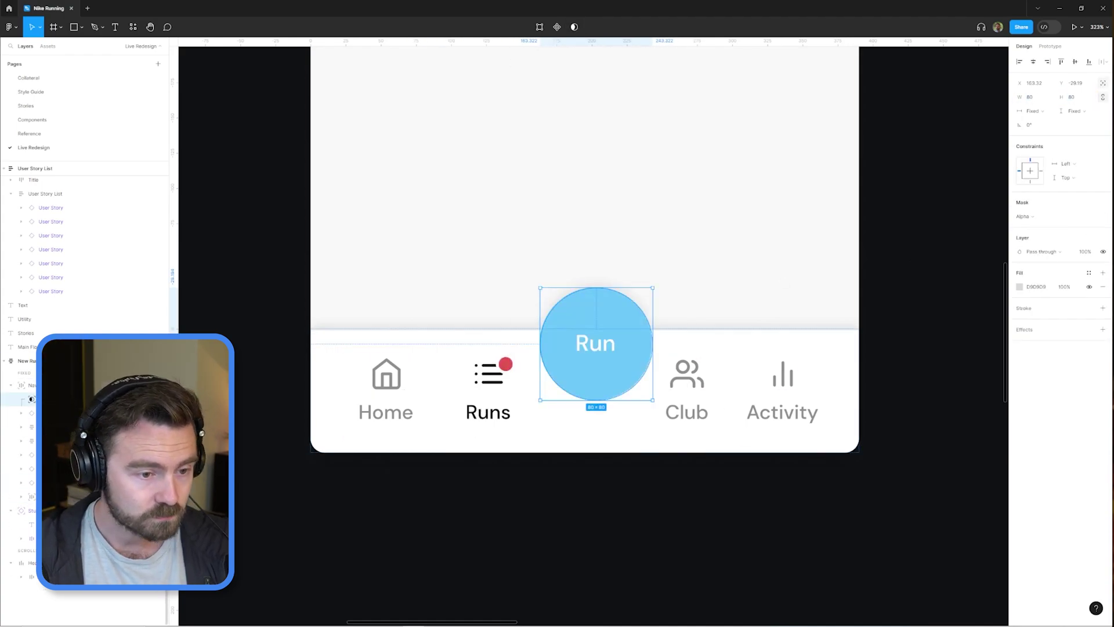
pyautogui.hotkey('shift', 'Left')
pyautogui.hotkey('shift', 'Left')
pyautogui.hotkey('ctrl', 'z')
pyautogui.scroll(5, 517, 363)
pyautogui.scroll(8, 517, 363)
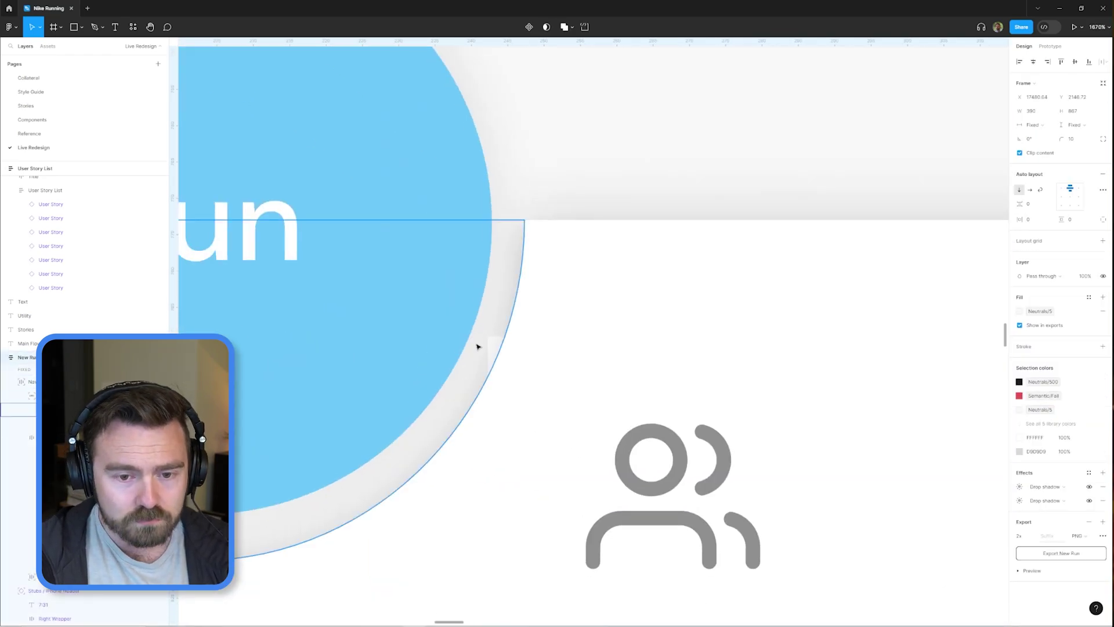
pyautogui.scroll(-10, 516, 363)
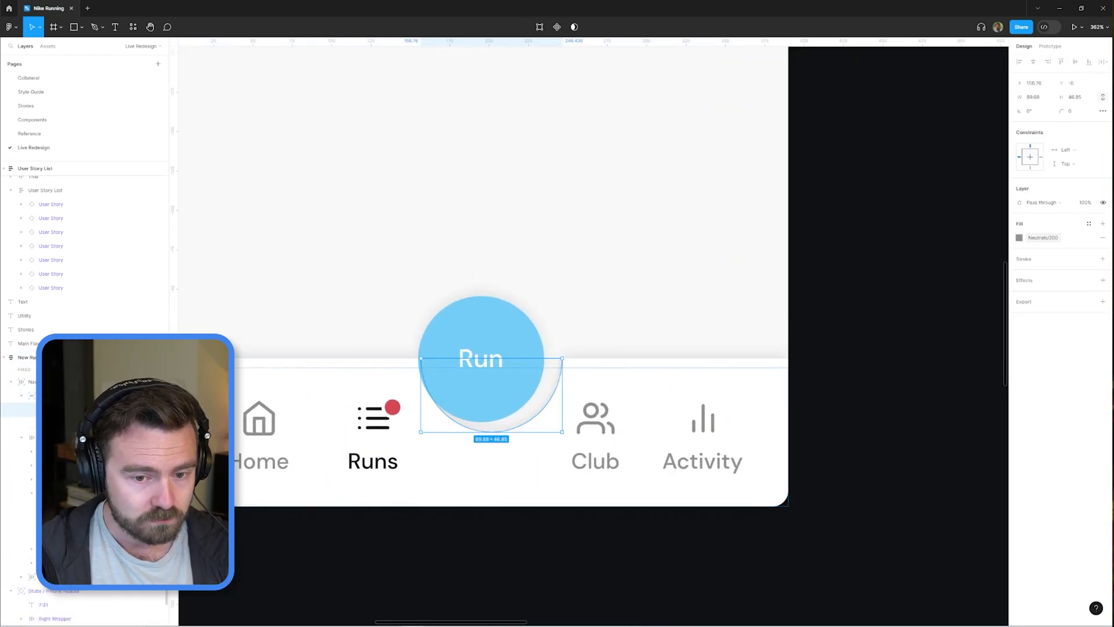
pyautogui.scroll(-3, 601, 332)
# - Check the Runs item and the rounded shadowed cutout beneath the Run circle, then deselect
pyautogui.click(453, 401)
pyautogui.scroll(5, 453, 400)
pyautogui.scroll(-3, 596, 387)
pyautogui.scroll(2, 788, 232)
pyautogui.scroll(-2, 346, 273)
pyautogui.click(685, 366)
pyautogui.scroll(4, 723, 368)
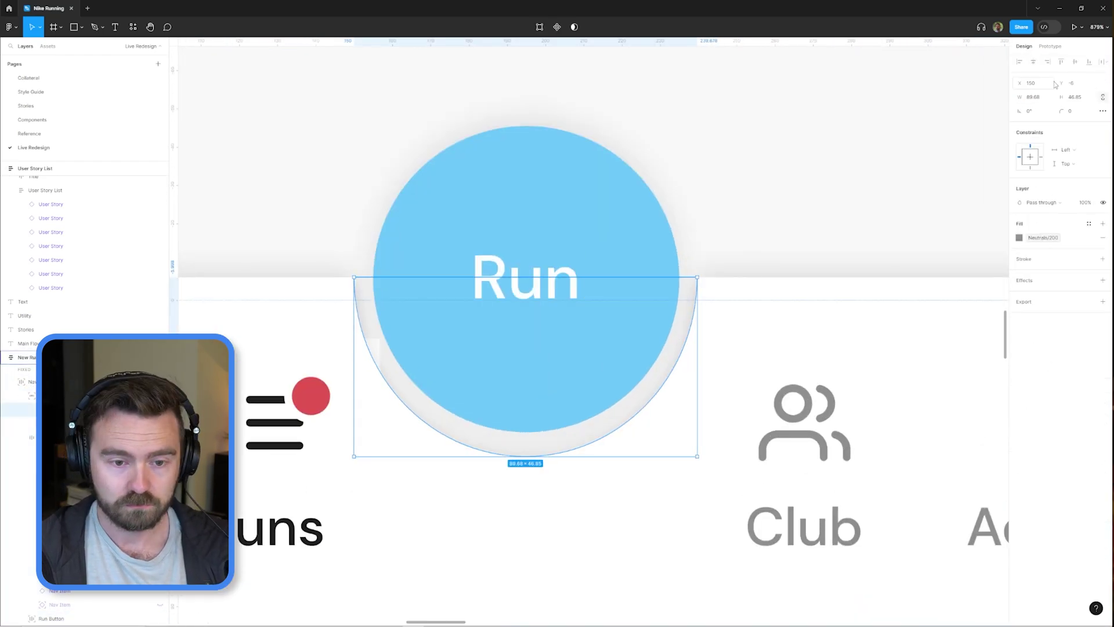
pyautogui.scroll(-3, 892, 161)
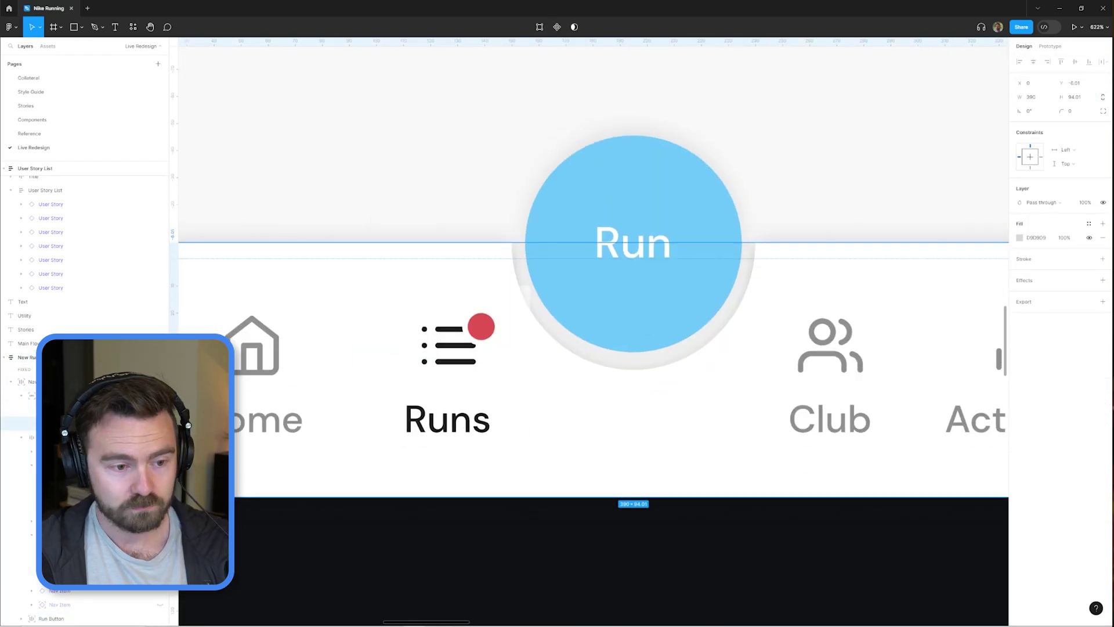
pyautogui.click(632, 189)
pyautogui.press('Escape')
pyautogui.scroll(-2, 562, 365)
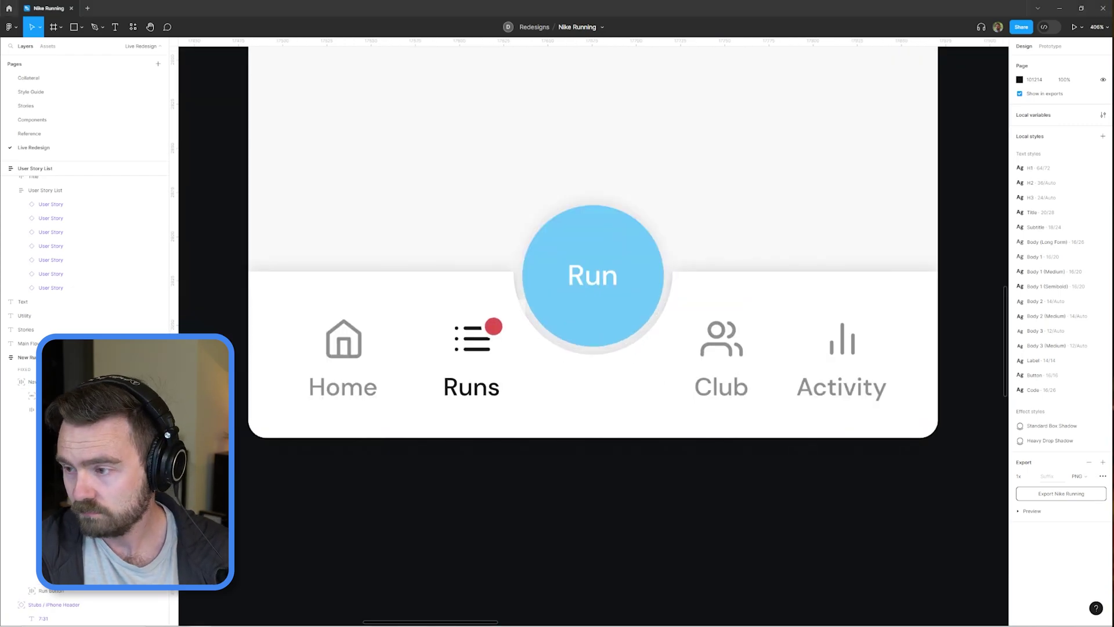
# - Turn the Run button into a Nav Item instance with the Add plus icon
pyautogui.click(543, 379)
pyautogui.click(862, 363)
pyautogui.press('Escape')
pyautogui.scroll(-3, 755, 279)
pyautogui.click(648, 322)
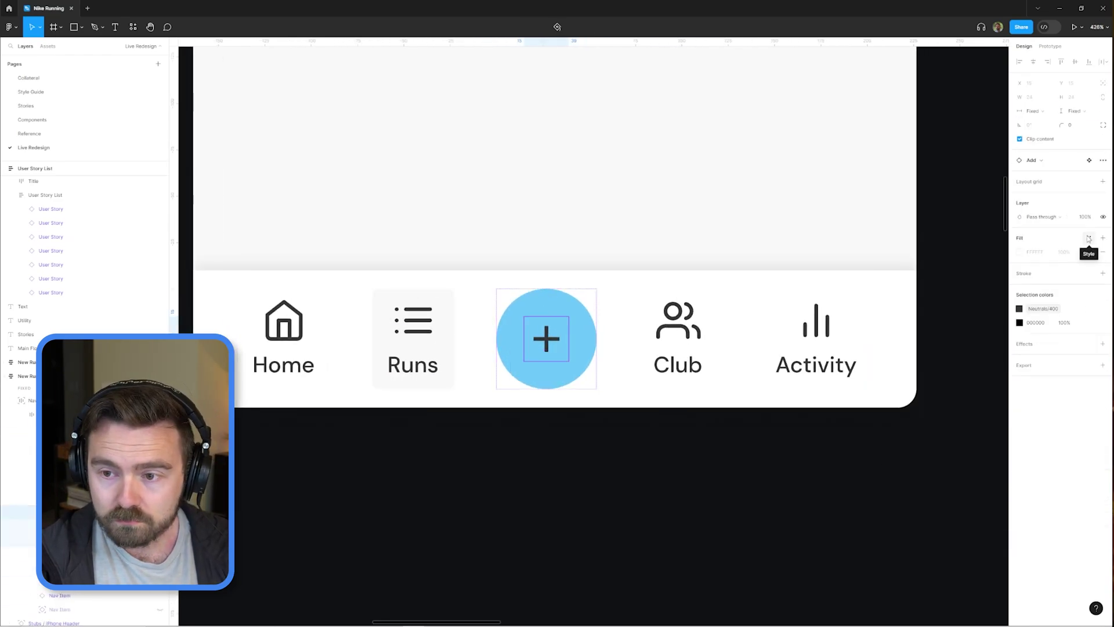
pyautogui.click(1089, 238)
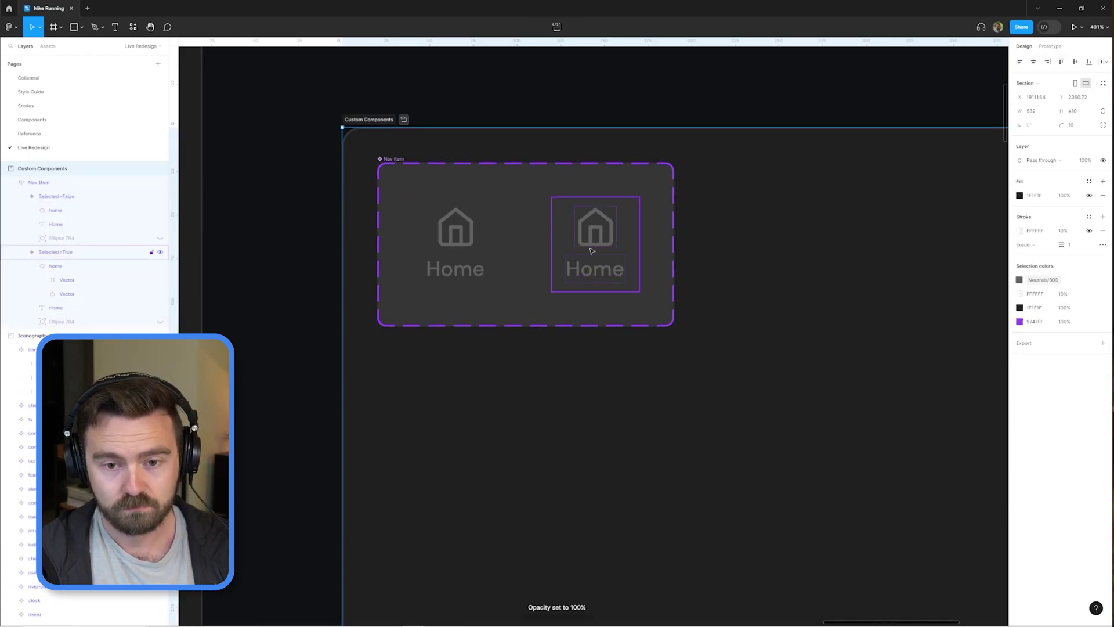
# - Swap the Club item's icon to the users people icon
pyautogui.keyDown('ctrl'); pyautogui.click(449, 238); pyautogui.keyUp('ctrl')
pyautogui.click(594, 244)
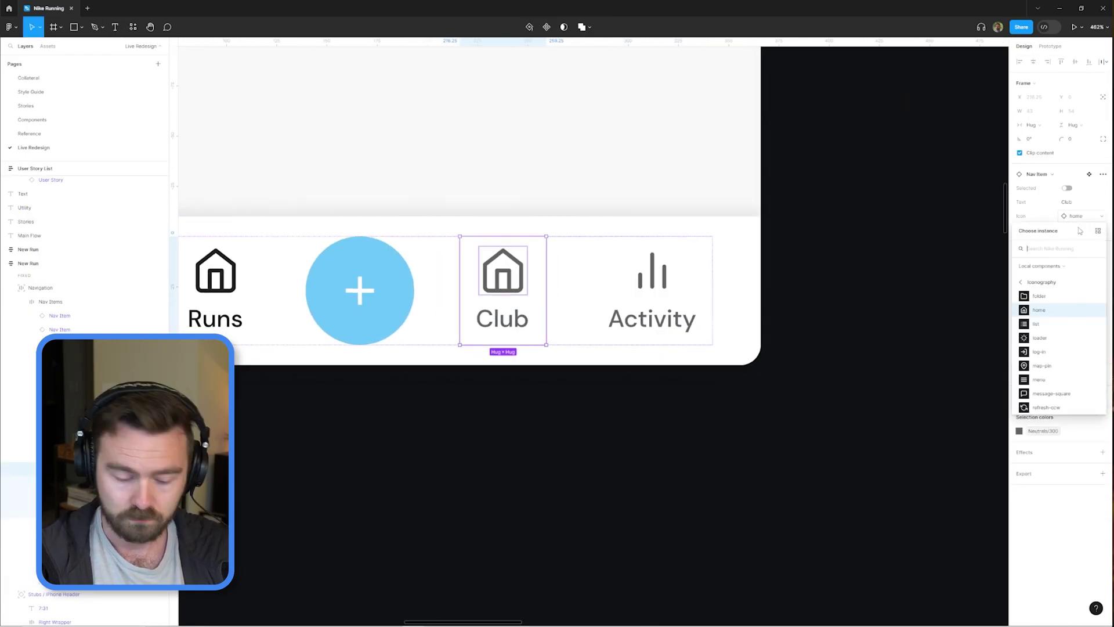
pyautogui.click(1052, 448)
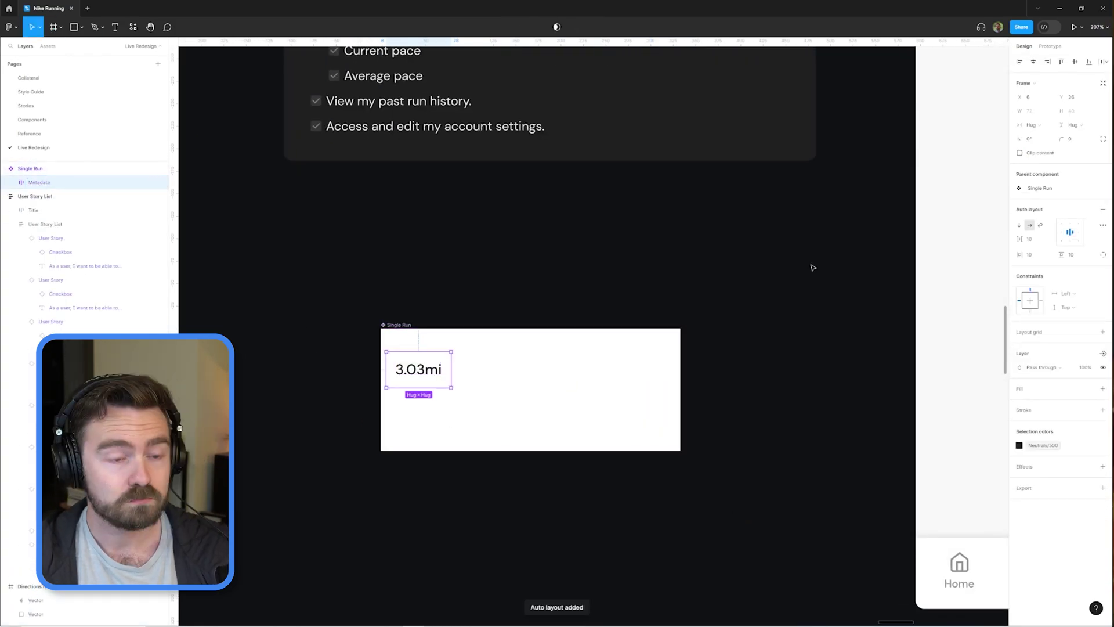
# - Duplicate the 3.03mi text into Distance and Pace labels styled Body 3 under the run title
pyautogui.hotkey('ctrl', 'd')
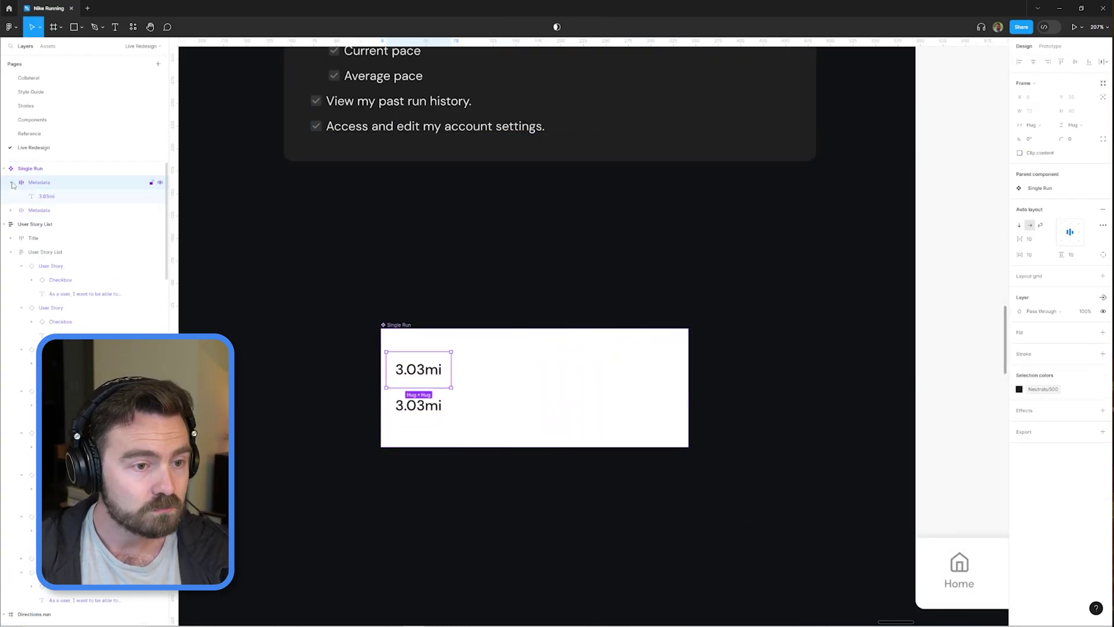
pyautogui.doubleClick(475, 369)
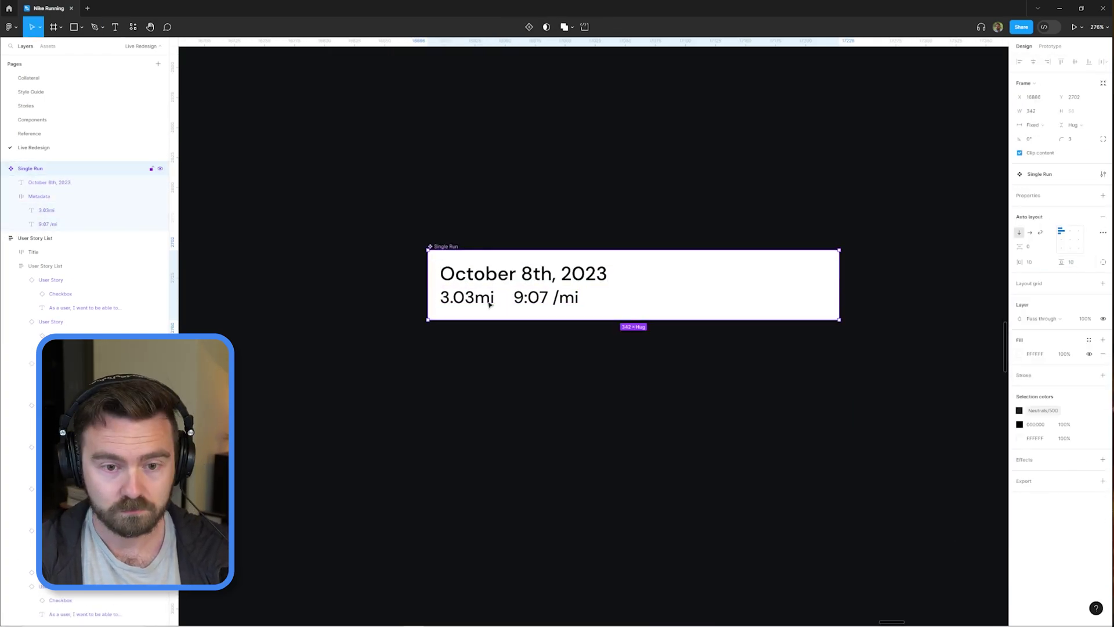
pyautogui.press('Escape')
pyautogui.scroll(-3, 544, 321)
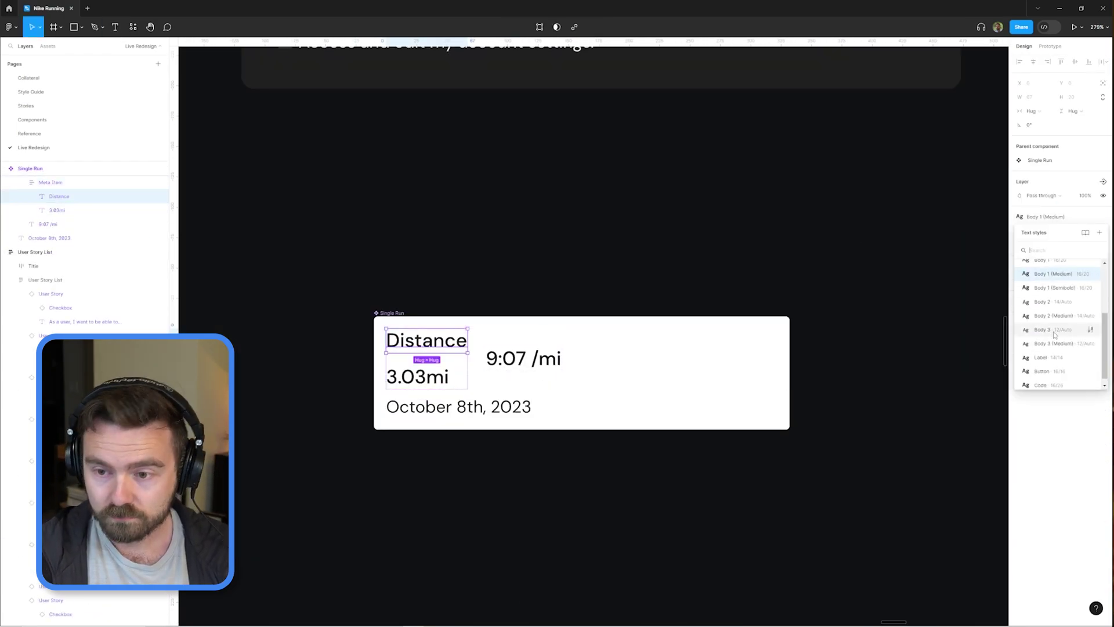
pyautogui.click(1053, 330)
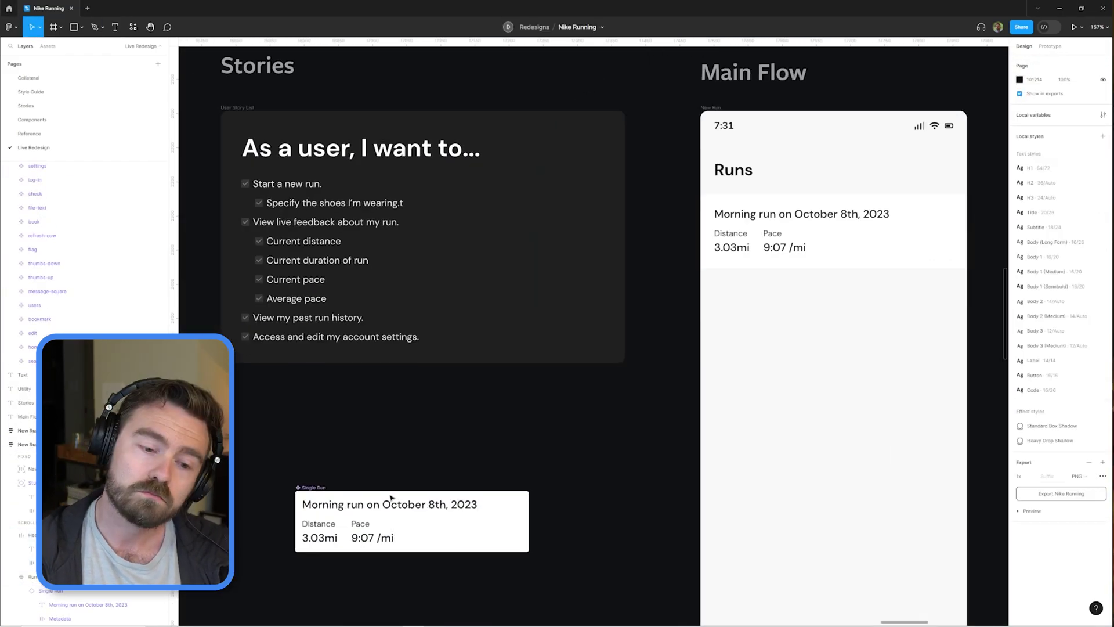
# - Draw a vertical separator line between Distance and Pace, then hide it
pyautogui.press('l')
pyautogui.moveTo(350, 520); pyautogui.dragTo(350, 545)
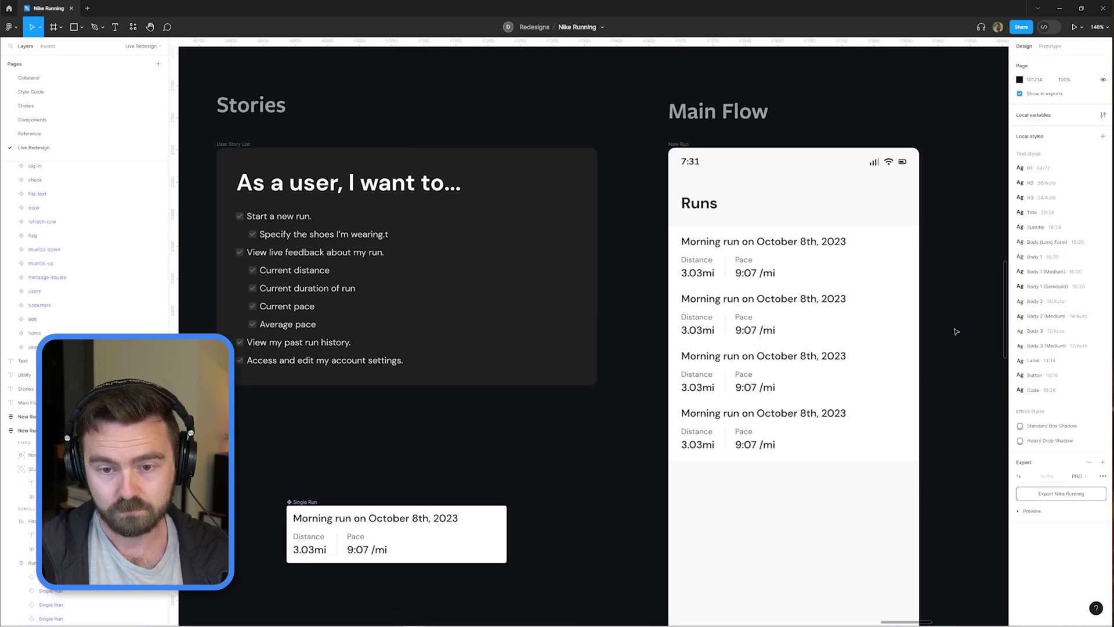
pyautogui.scroll(-1, 349, 511)
pyautogui.click(360, 514)
pyautogui.scroll(3, 372, 493)
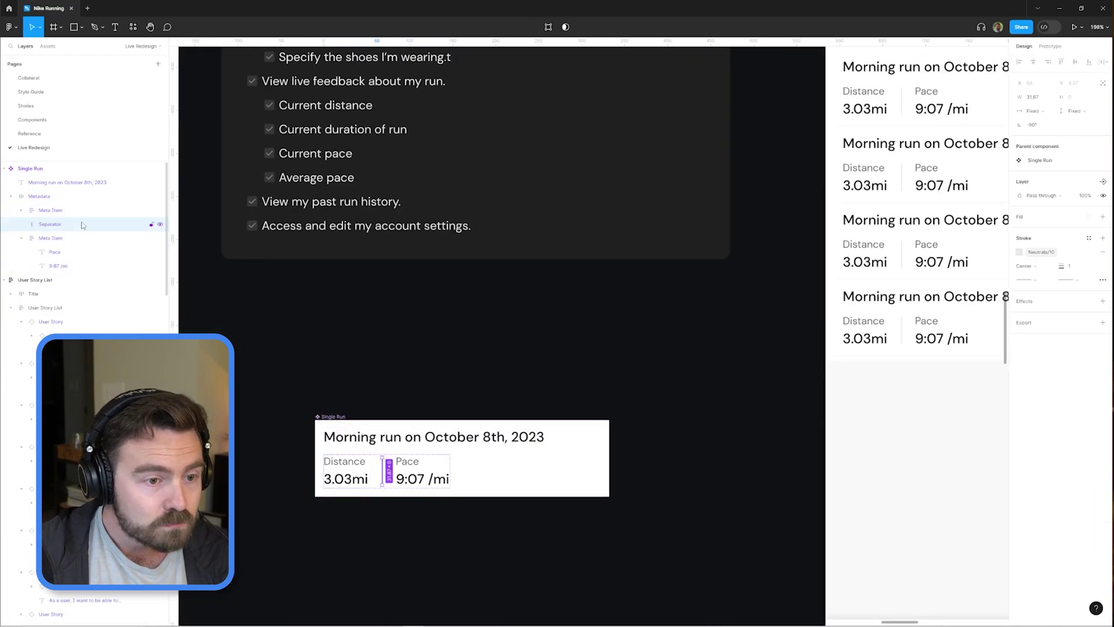
pyautogui.click(160, 225)
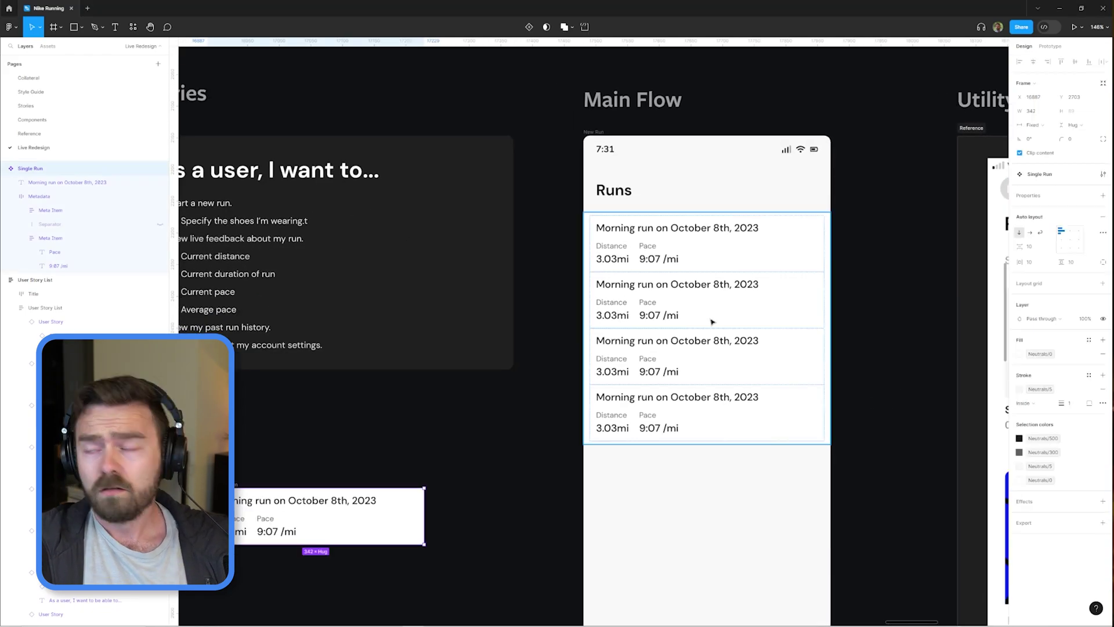
# - Merge the stats into one '3.03mi at 9:07 /mi' line and add a chevron-right icon
pyautogui.scroll(3, 813, 377)
pyautogui.hscroll(-5, 639, 395)
pyautogui.click(398, 431)
pyautogui.click(1043, 218)
pyautogui.press('Escape')
pyautogui.doubleClick(386, 454)
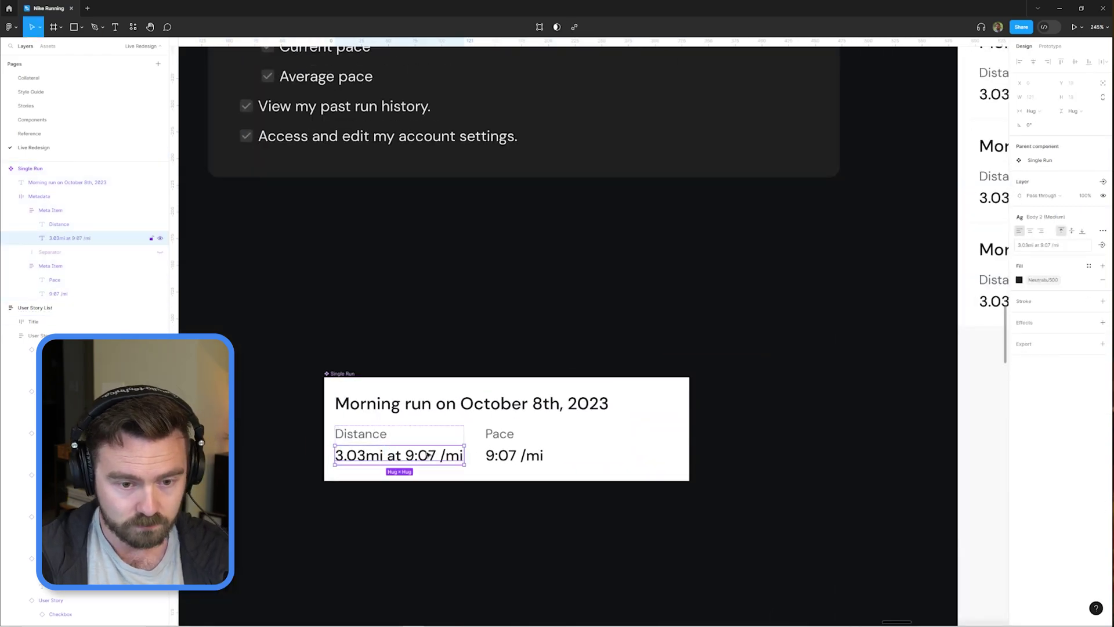
pyautogui.press('Escape')
pyautogui.scroll(-5, 789, 468)
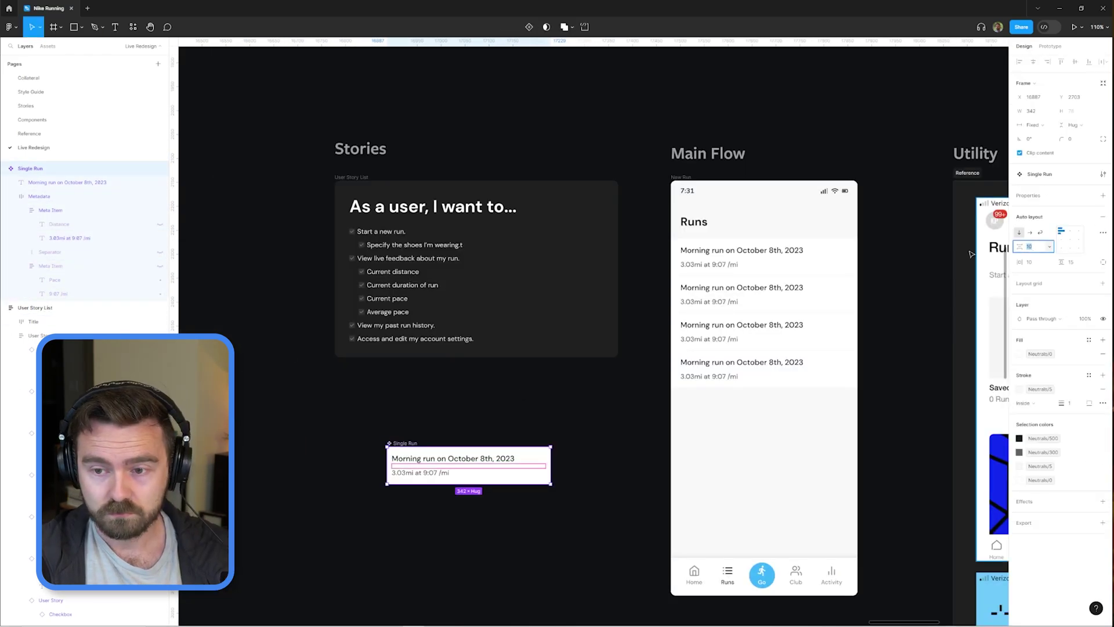
pyautogui.scroll(3, 681, 377)
pyautogui.scroll(-3, 681, 376)
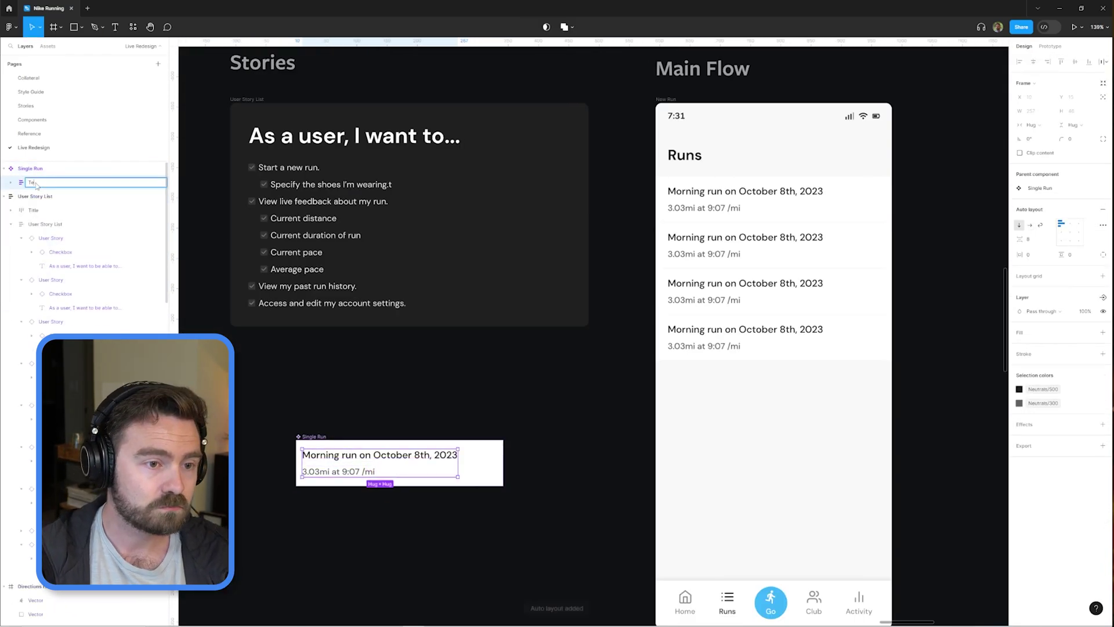
pyautogui.hotkey('alt', '2')
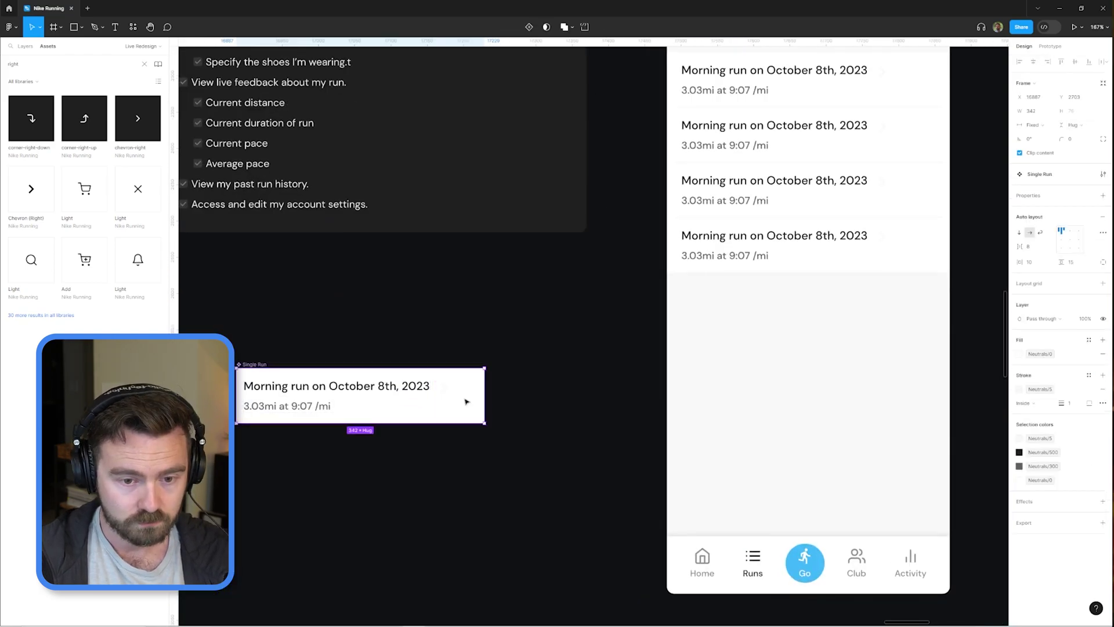
pyautogui.moveTo(137, 118); pyautogui.dragTo(445, 392)
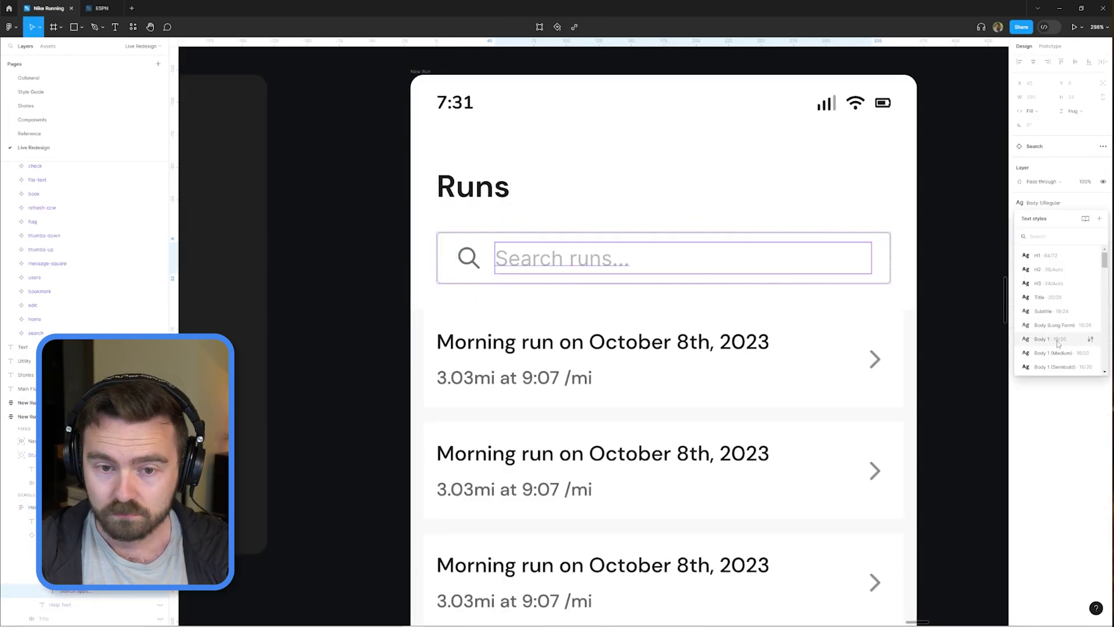
# - Add a 'Search runs...' field styled Body 1 below the Runs heading
pyautogui.click(1058, 343)
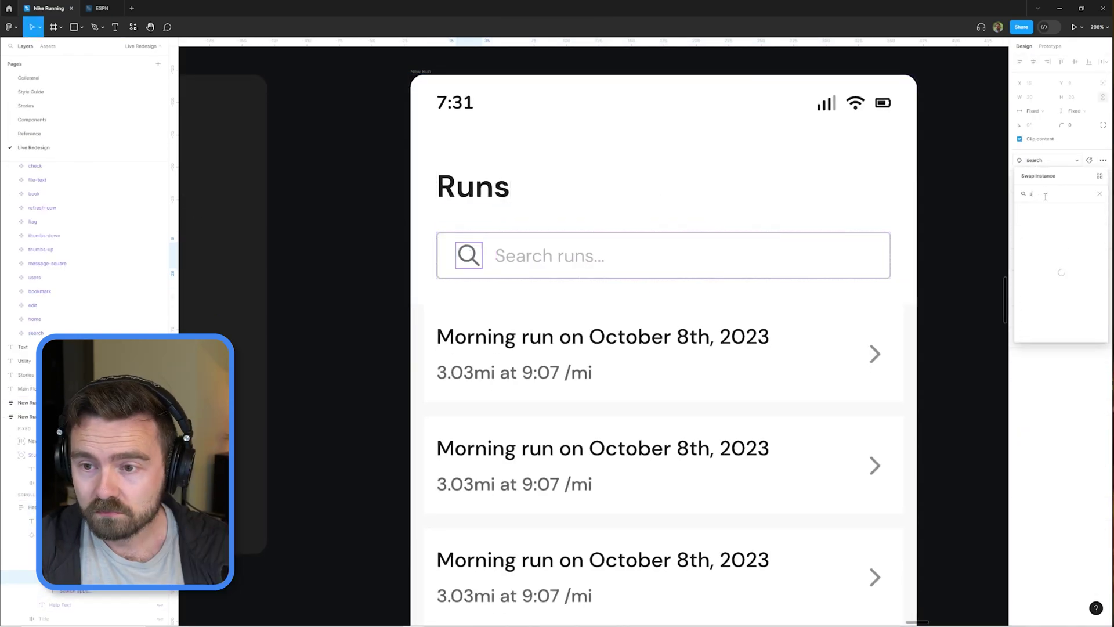
pyautogui.scroll(-5, 863, 321)
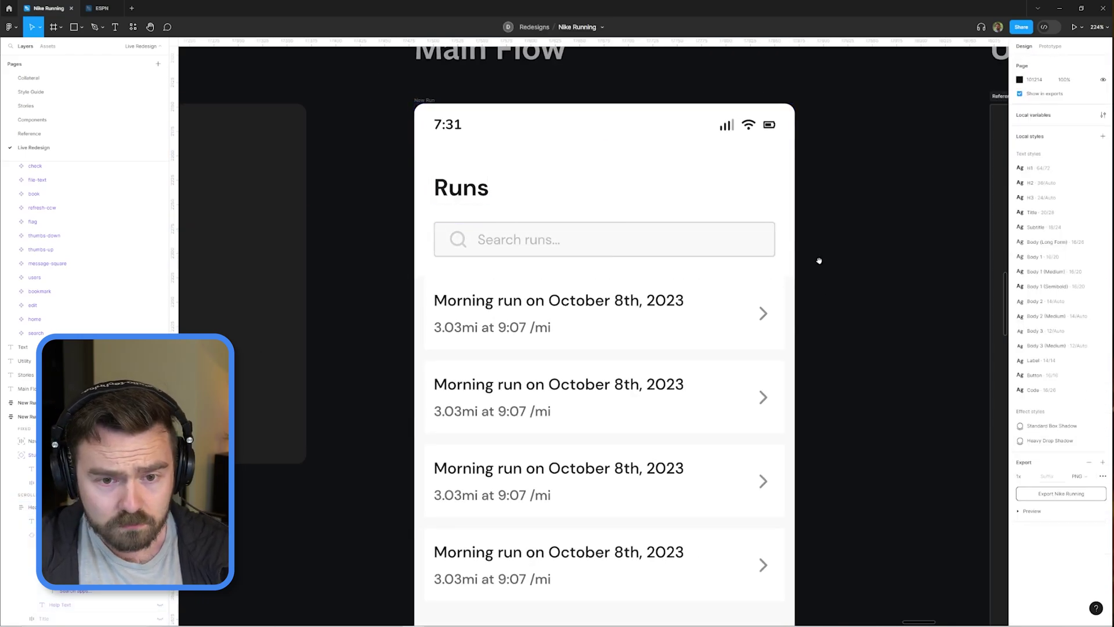
pyautogui.click(634, 298)
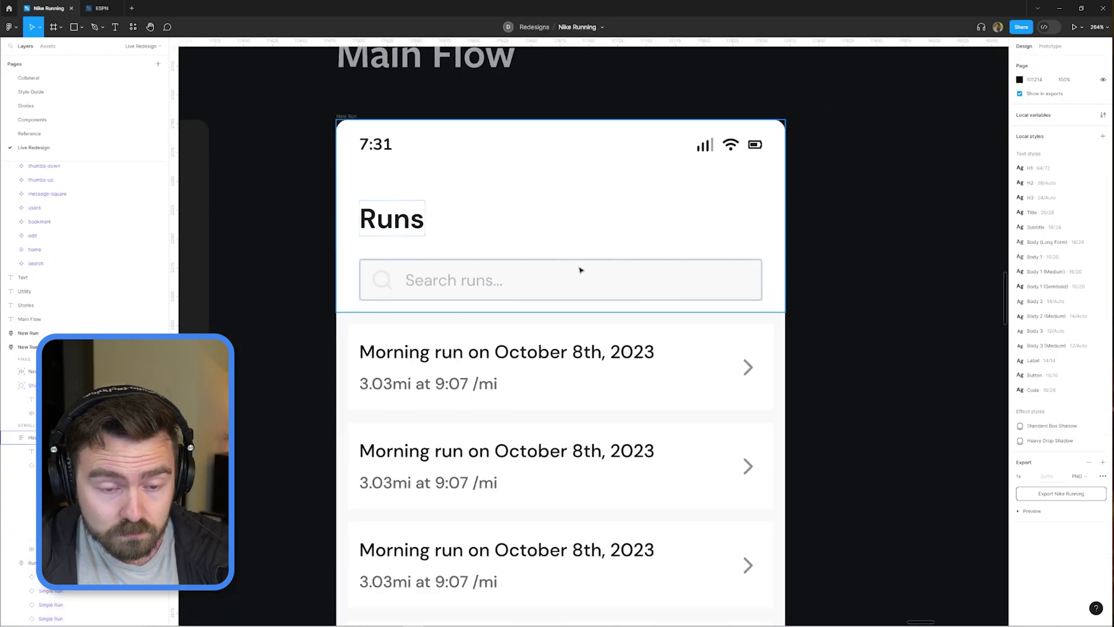
pyautogui.click(581, 270)
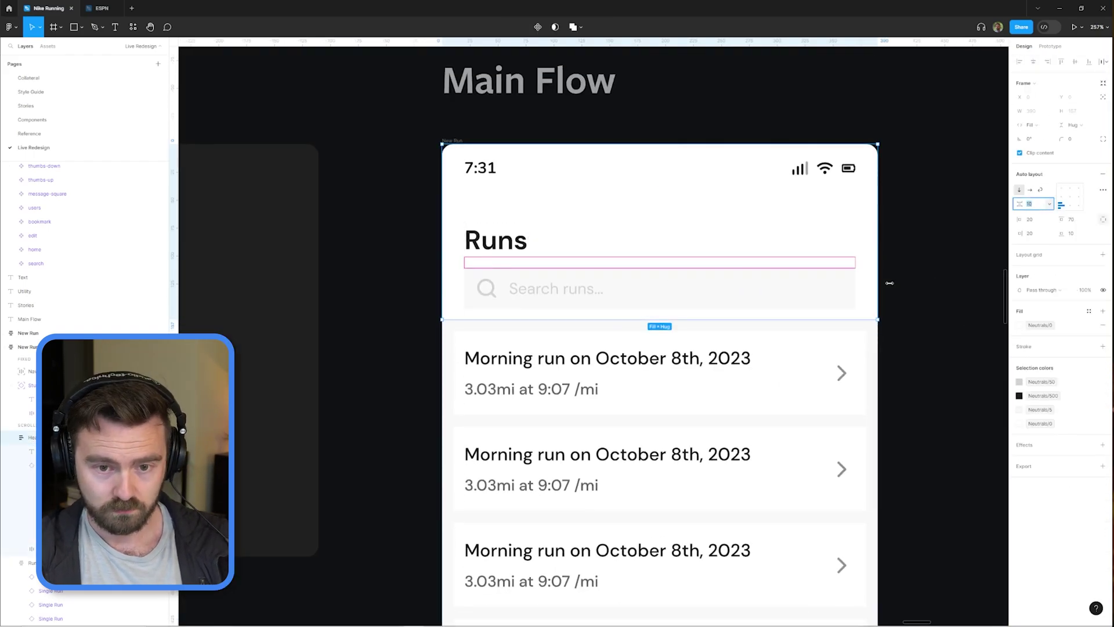
pyautogui.scroll(-3, 890, 282)
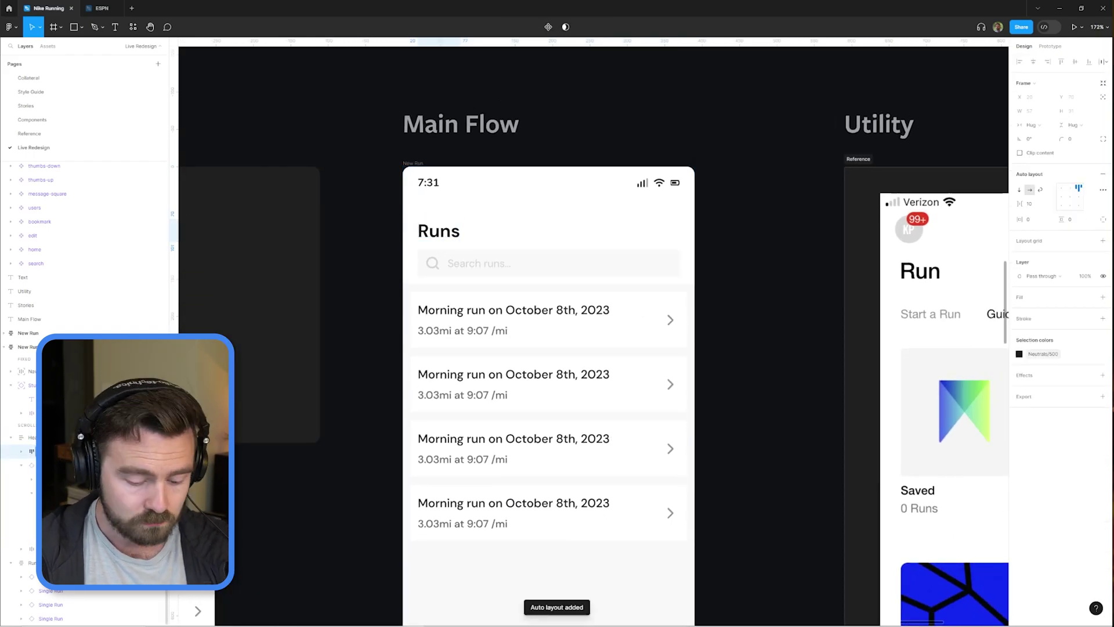
pyautogui.click(473, 278)
pyautogui.scroll(2, 473, 278)
pyautogui.scroll(2, 481, 287)
pyautogui.click(481, 287)
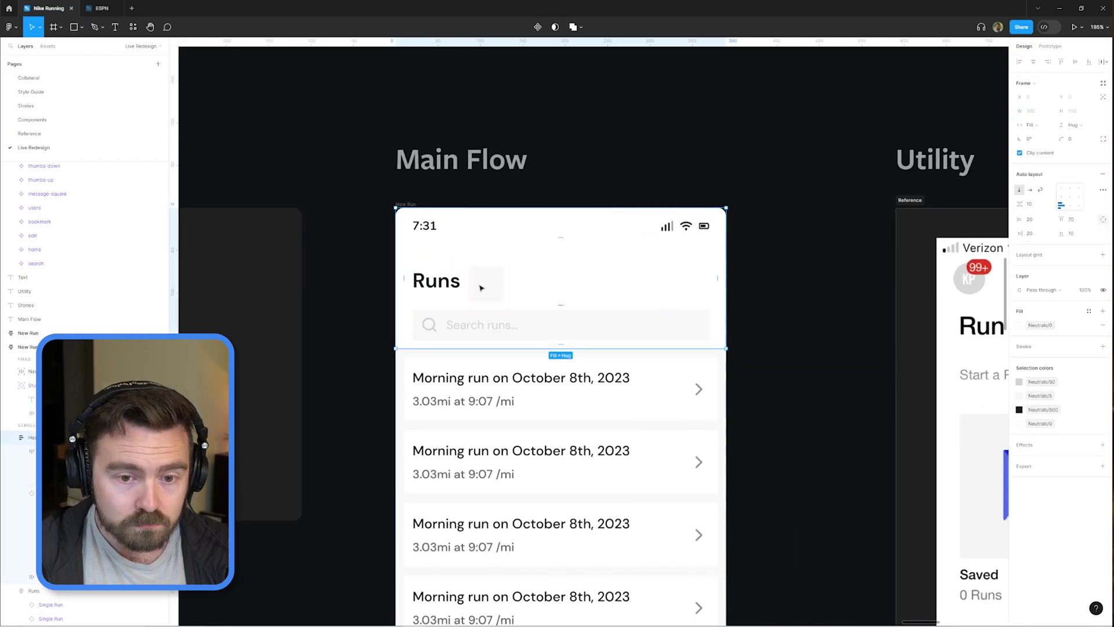
pyautogui.scroll(-2, 571, 204)
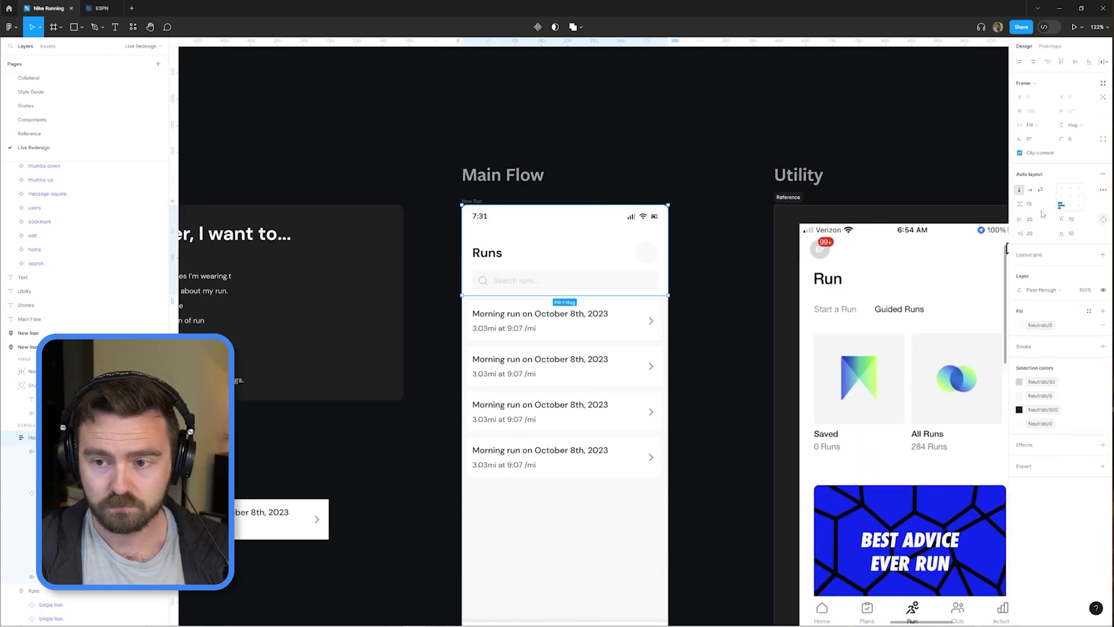
# - Fill the KP avatar's dot layer with the Semantic/Fail red style
pyautogui.click(650, 251)
pyautogui.scroll(5, 649, 251)
pyautogui.scroll(-4, 604, 348)
pyautogui.click(612, 344)
pyautogui.scroll(4, 613, 344)
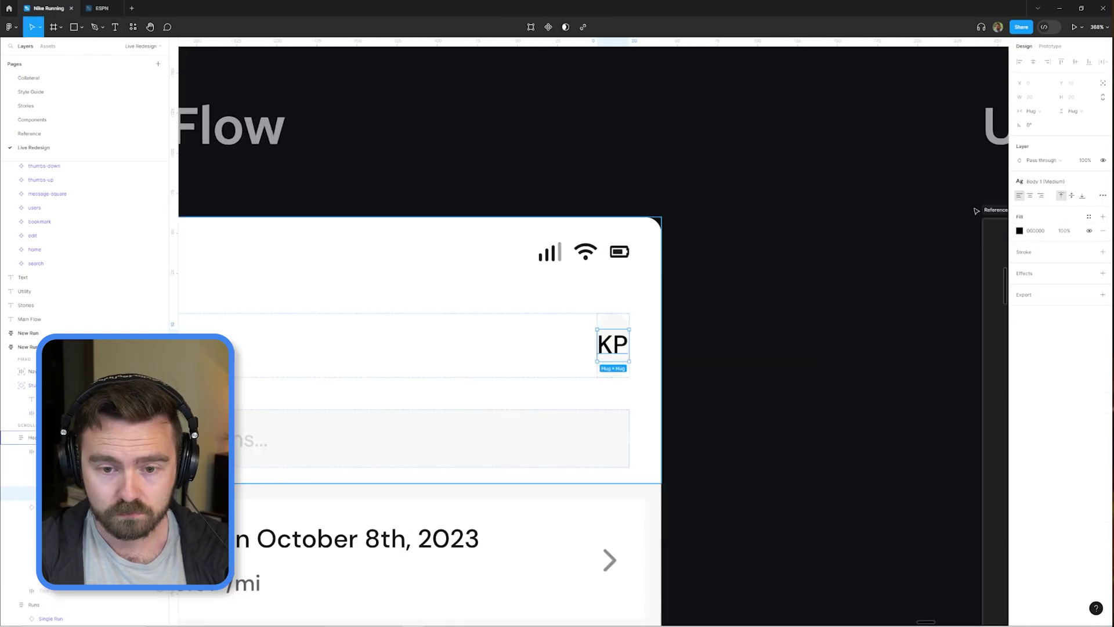
pyautogui.scroll(3, 670, 293)
pyautogui.click(1089, 181)
pyautogui.click(928, 199)
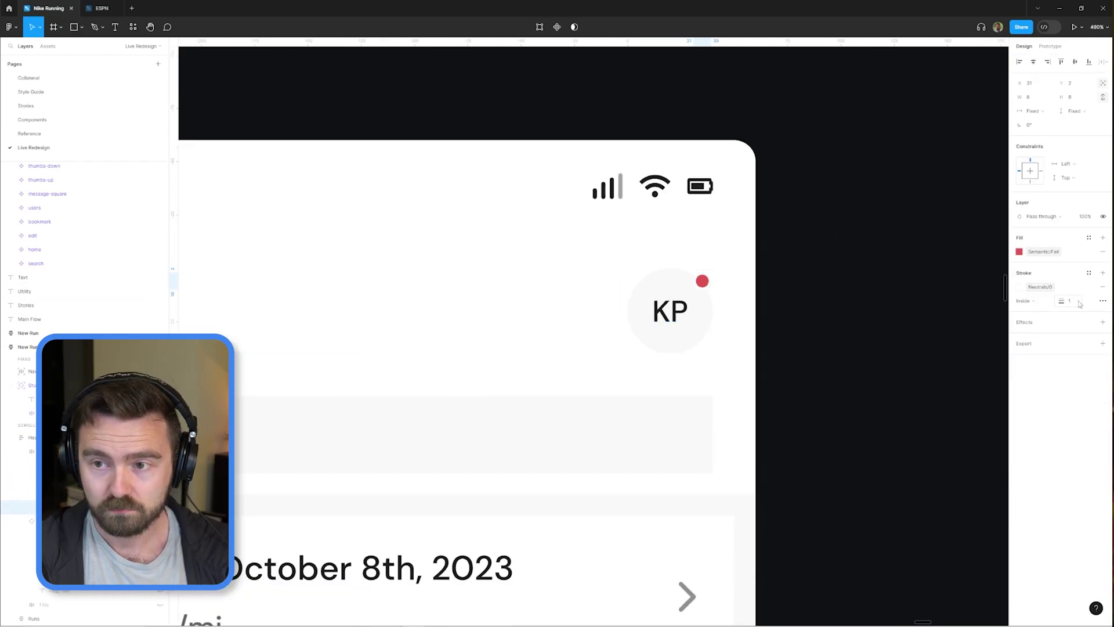
pyautogui.click(826, 306)
# - Size the red dot 8×8 and position it at the avatar's top-right corner
pyautogui.scroll(-6, 826, 306)
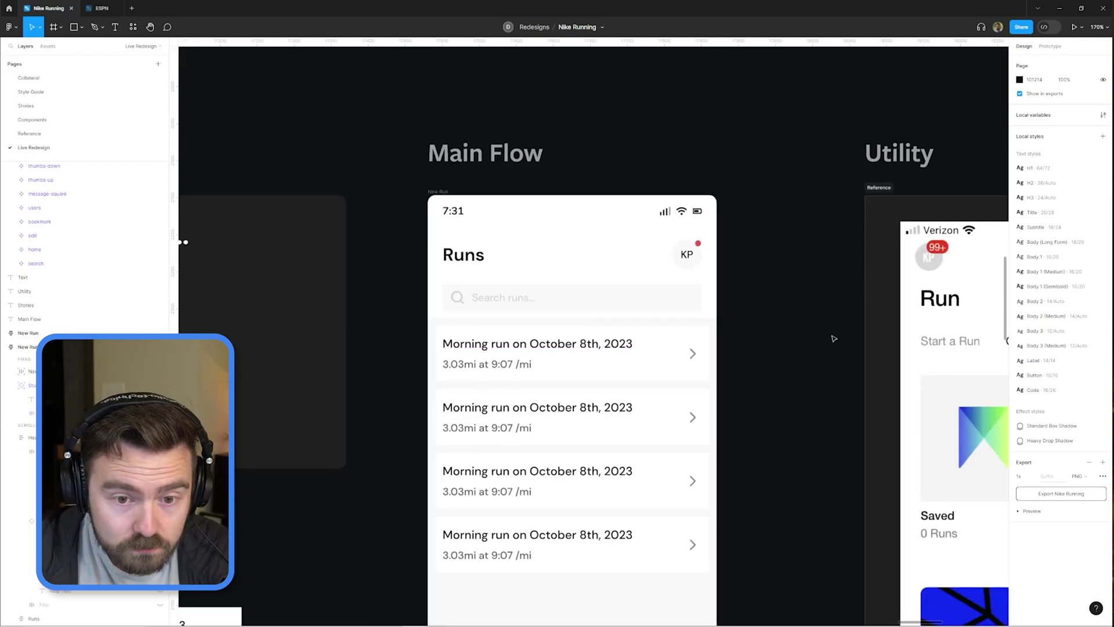
pyautogui.scroll(3, 447, 377)
pyautogui.click(494, 298)
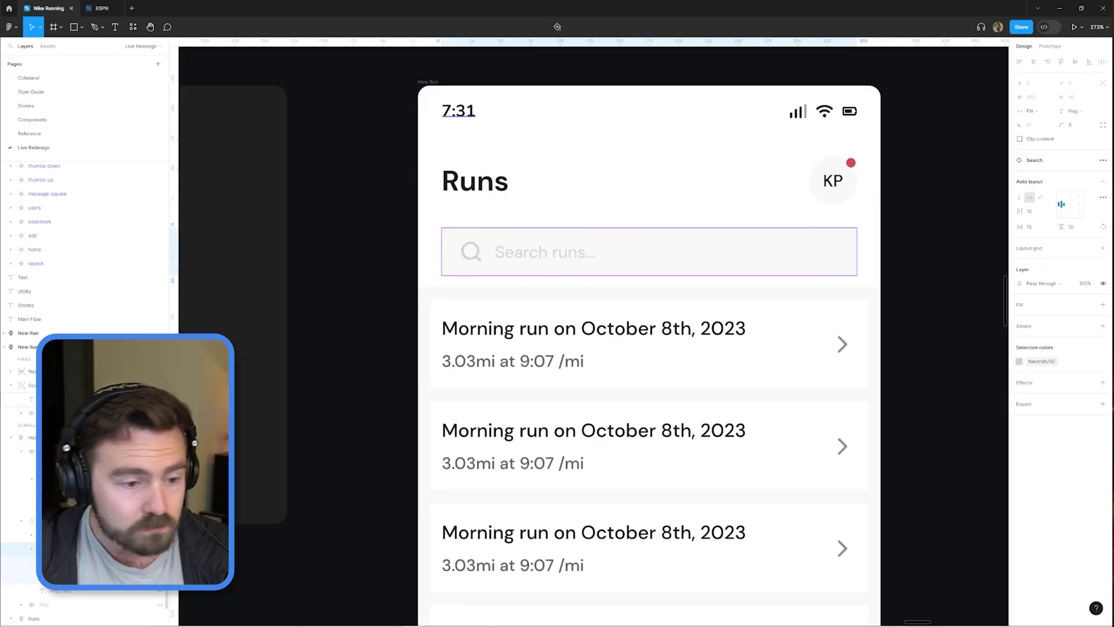
pyautogui.scroll(-3, 468, 408)
pyautogui.scroll(3, 722, 276)
pyautogui.click(713, 242)
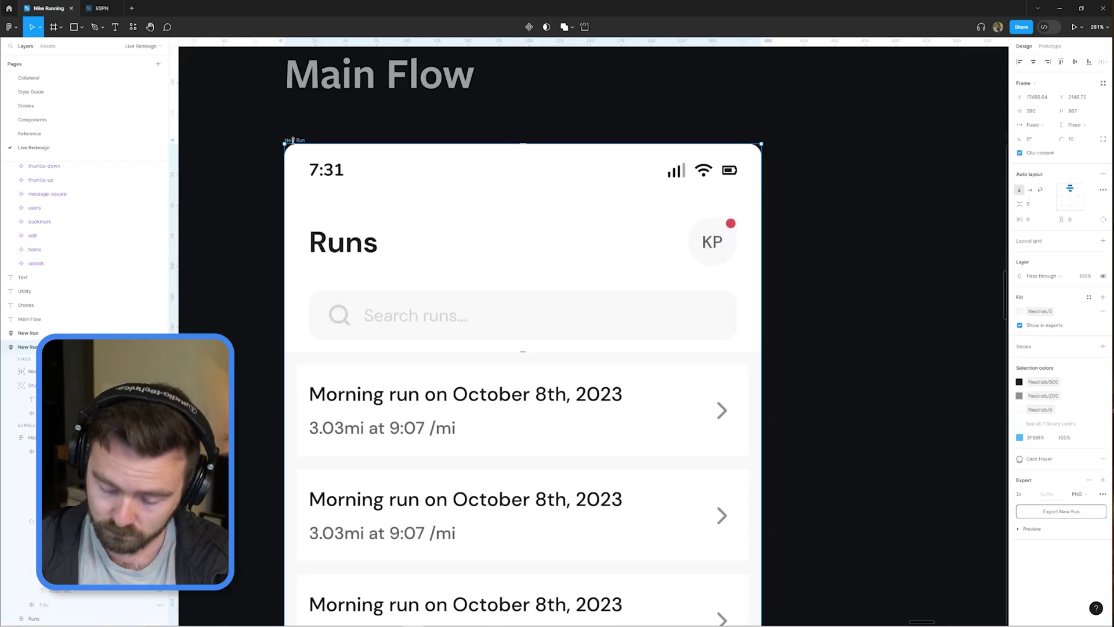
pyautogui.click(714, 242)
pyautogui.click(730, 223)
pyautogui.scroll(3, 731, 223)
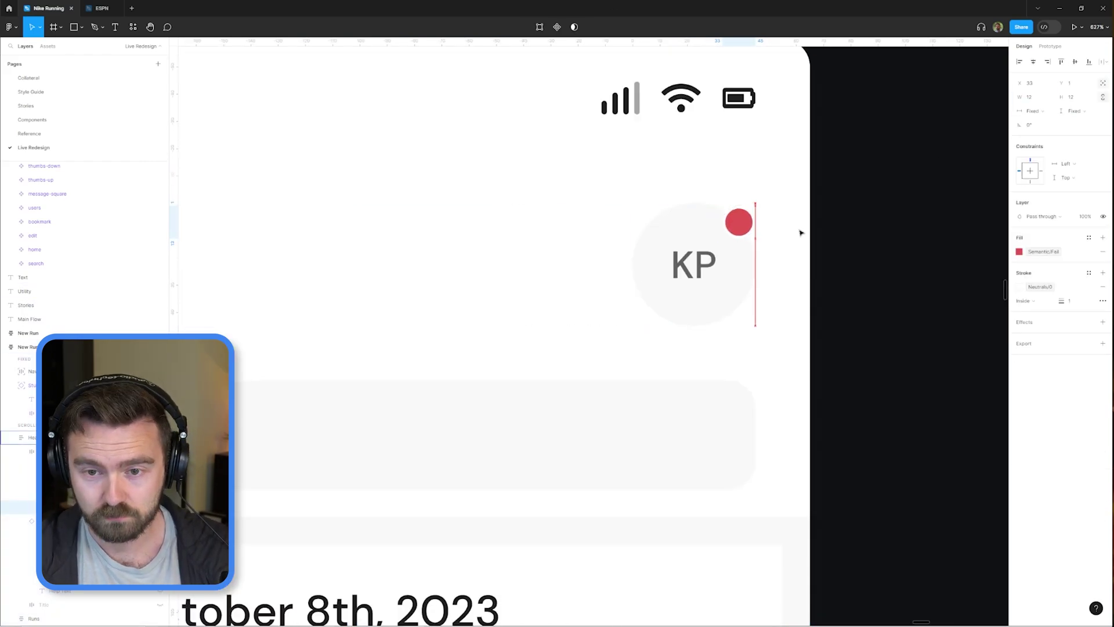
pyautogui.scroll(-3, 800, 233)
pyautogui.click(642, 269)
pyautogui.scroll(-2, 853, 269)
pyautogui.click(877, 296)
pyautogui.scroll(3, 882, 343)
pyautogui.scroll(-5, 871, 325)
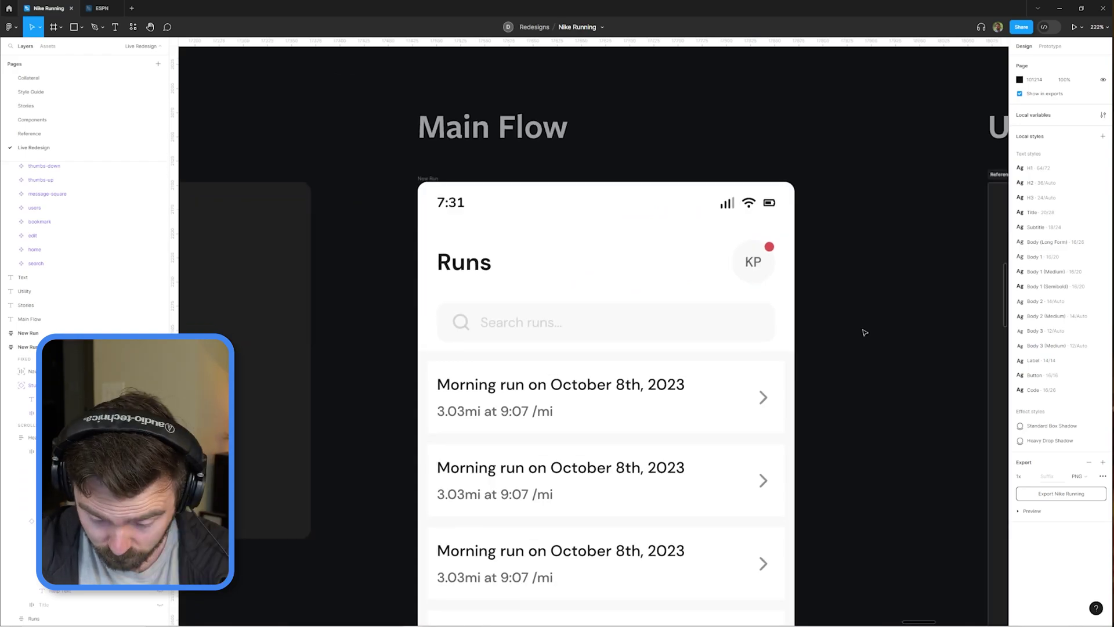
# - Rework the Single Run component into a dated row with award counts and a bookmark
pyautogui.scroll(-5, 825, 279)
pyautogui.scroll(-2, 795, 251)
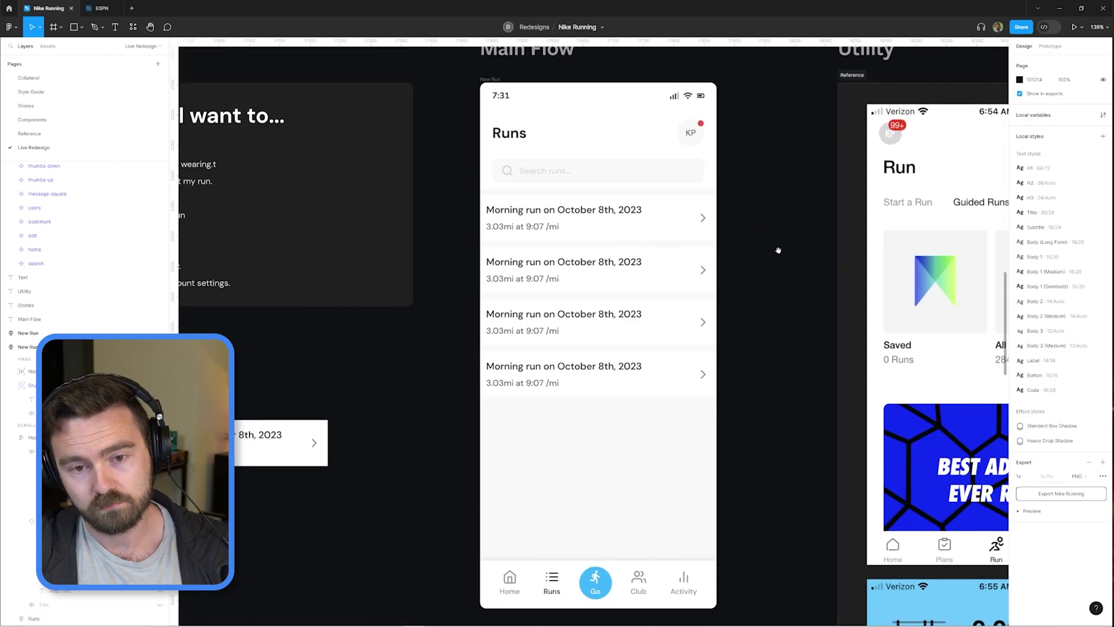
pyautogui.hscroll(-3, 638, 348)
pyautogui.click(519, 439)
pyautogui.hscroll(2, 522, 430)
pyautogui.click(818, 100)
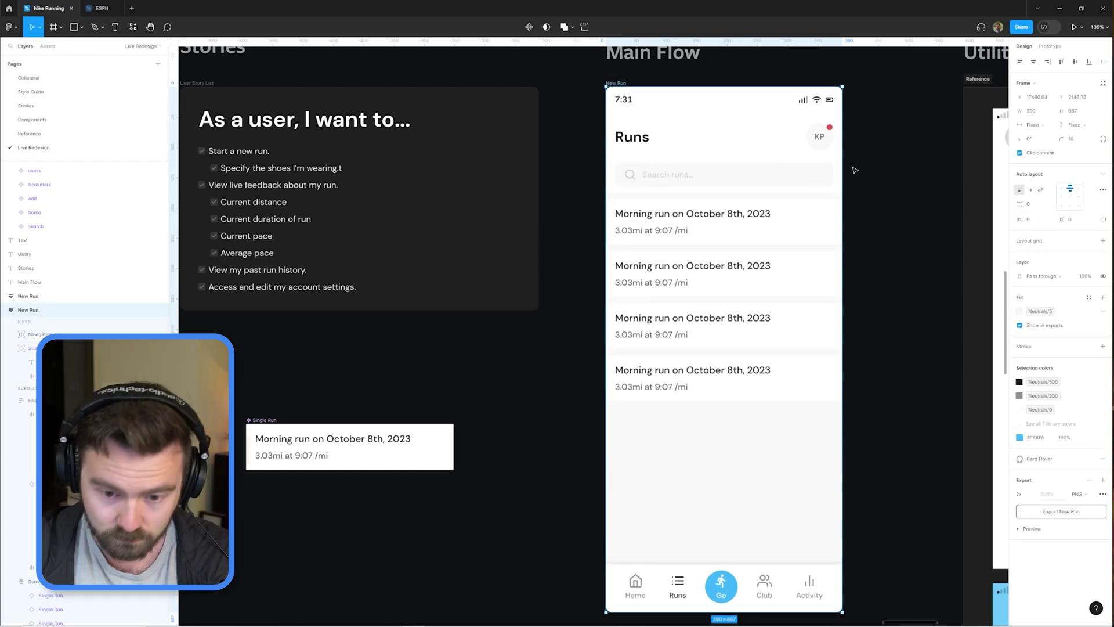
pyautogui.click(721, 585)
pyautogui.scroll(-2, 848, 315)
pyautogui.scroll(-5, 820, 336)
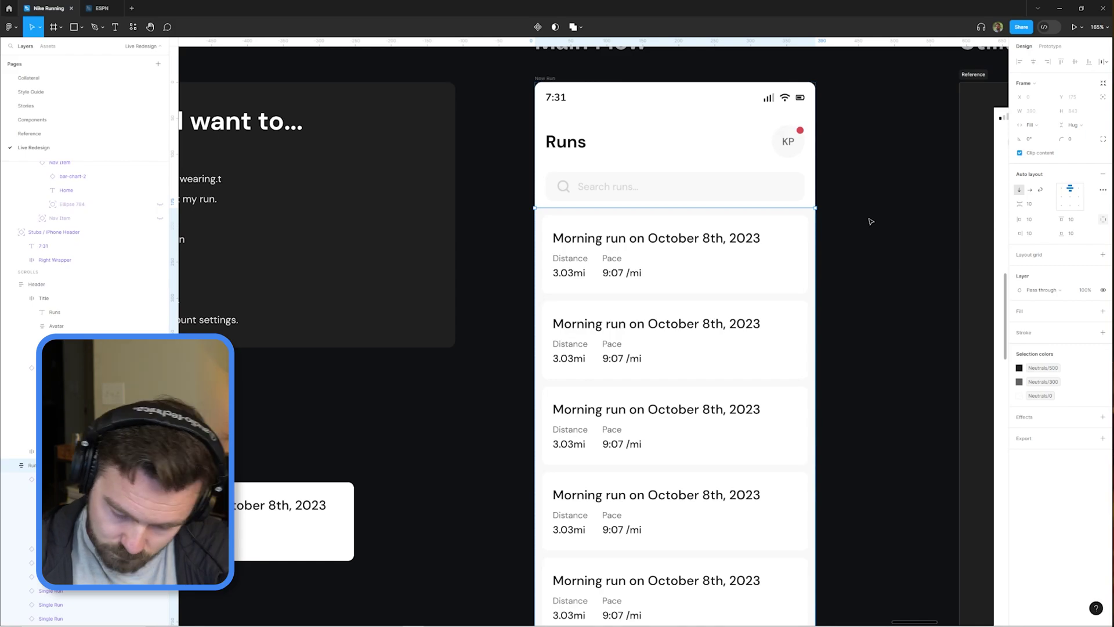
pyautogui.click(871, 222)
# - Pan across the Main Flow to review the updated Runs list beside its All Runs copy
pyautogui.hscroll(-4, 871, 221)
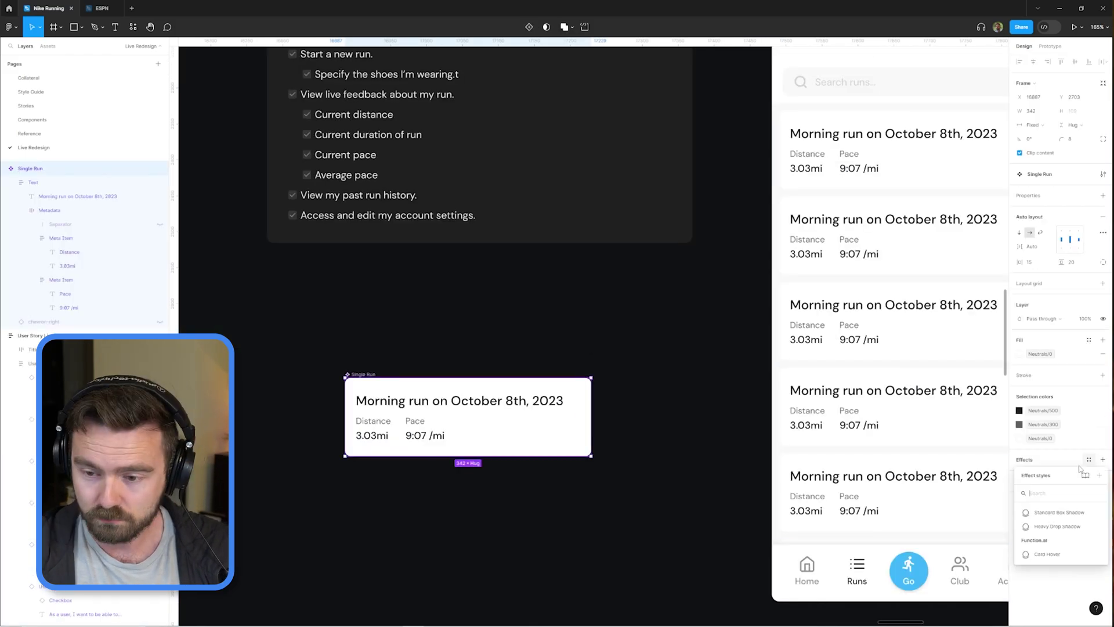
pyautogui.hscroll(2, 419, 492)
pyautogui.scroll(3, 687, 437)
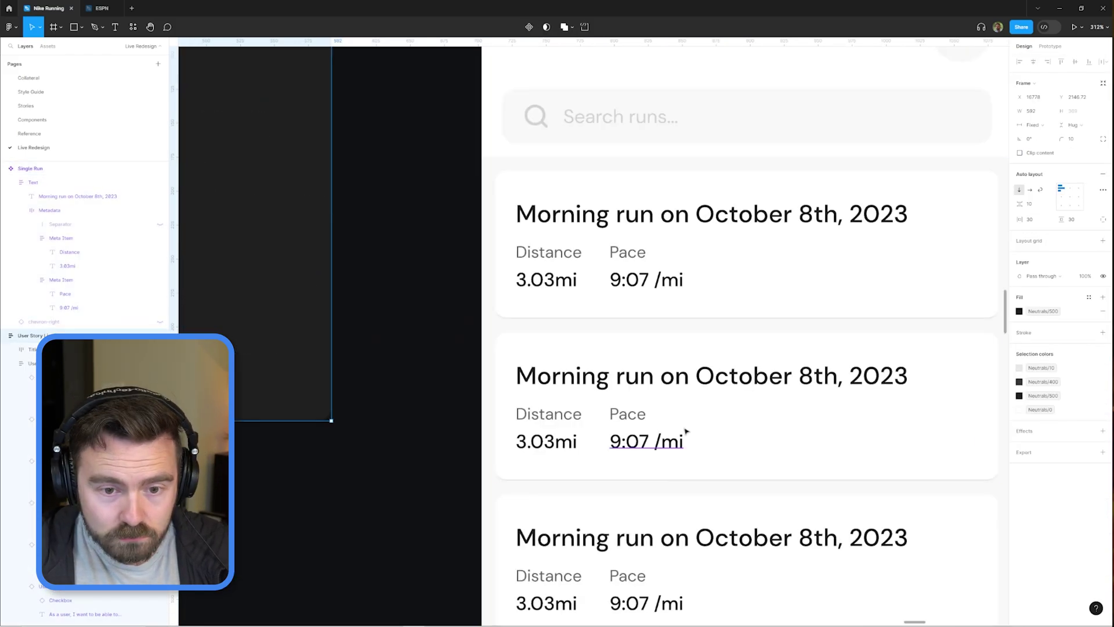
pyautogui.scroll(-6, 687, 437)
pyautogui.hscroll(1, 765, 286)
pyautogui.scroll(-3, 765, 286)
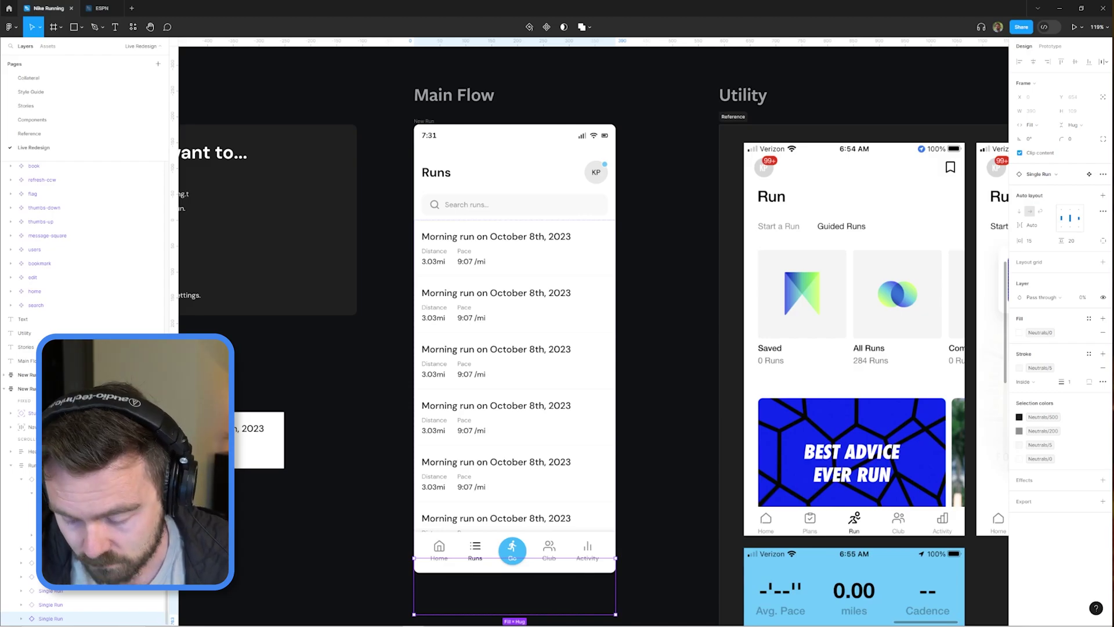
pyautogui.scroll(-5, 531, 411)
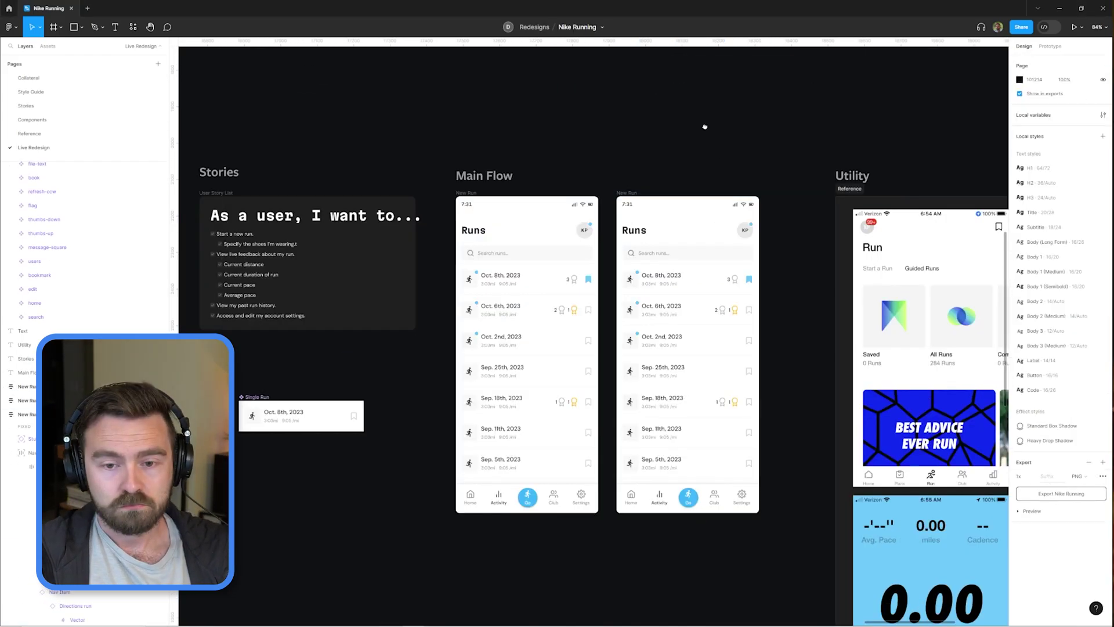
pyautogui.scroll(4, 585, 119)
pyautogui.scroll(-5, 586, 120)
pyautogui.scroll(3, 636, 92)
# - Clear the tab bar and add a full-width Start button filled light blue 3EB6FA
pyautogui.click(596, 511)
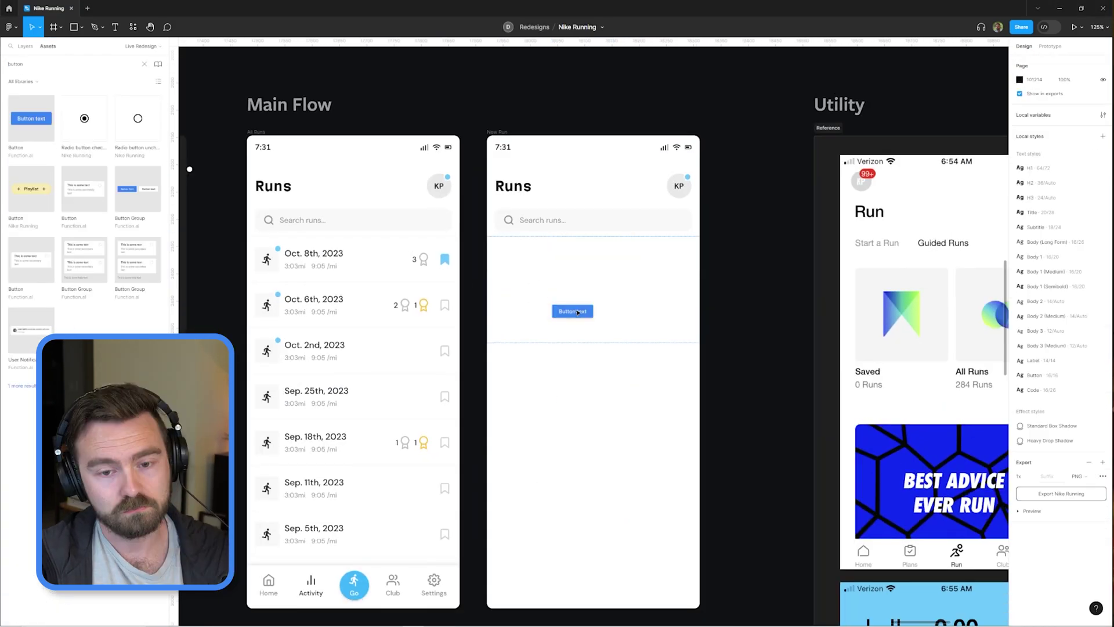
pyautogui.click(1045, 203)
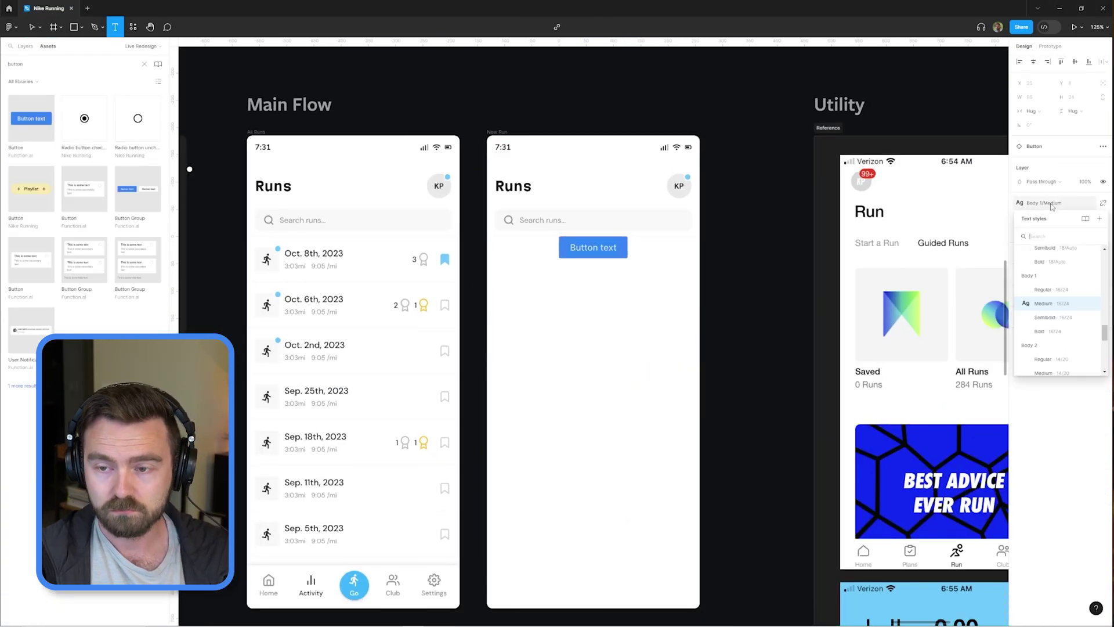
pyautogui.moveTo(616, 248); pyautogui.dragTo(617, 248)
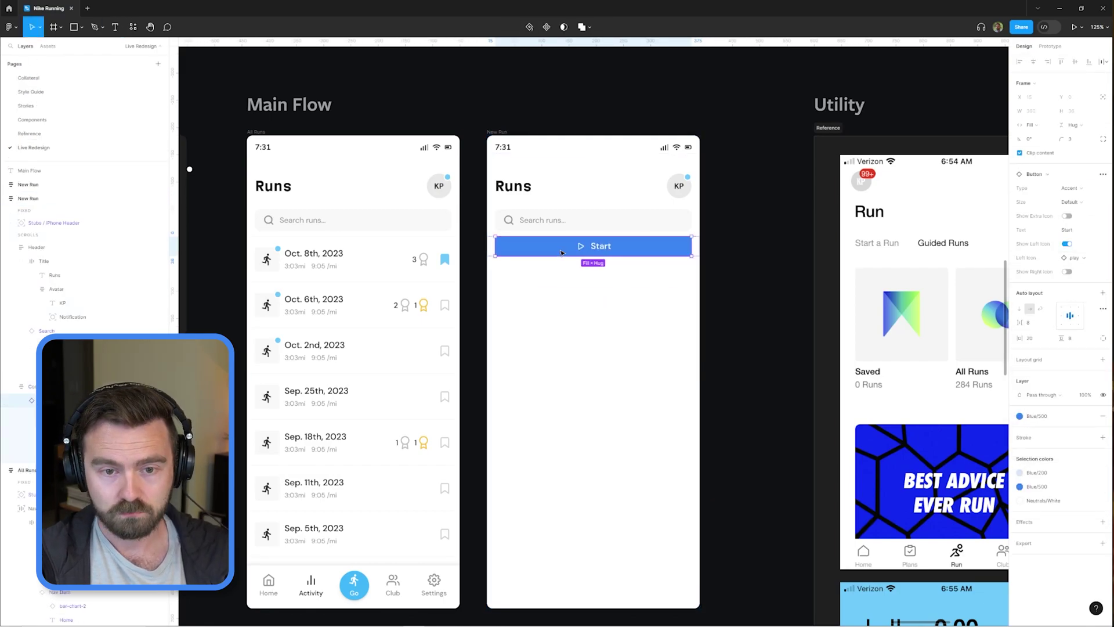
pyautogui.click(1020, 430)
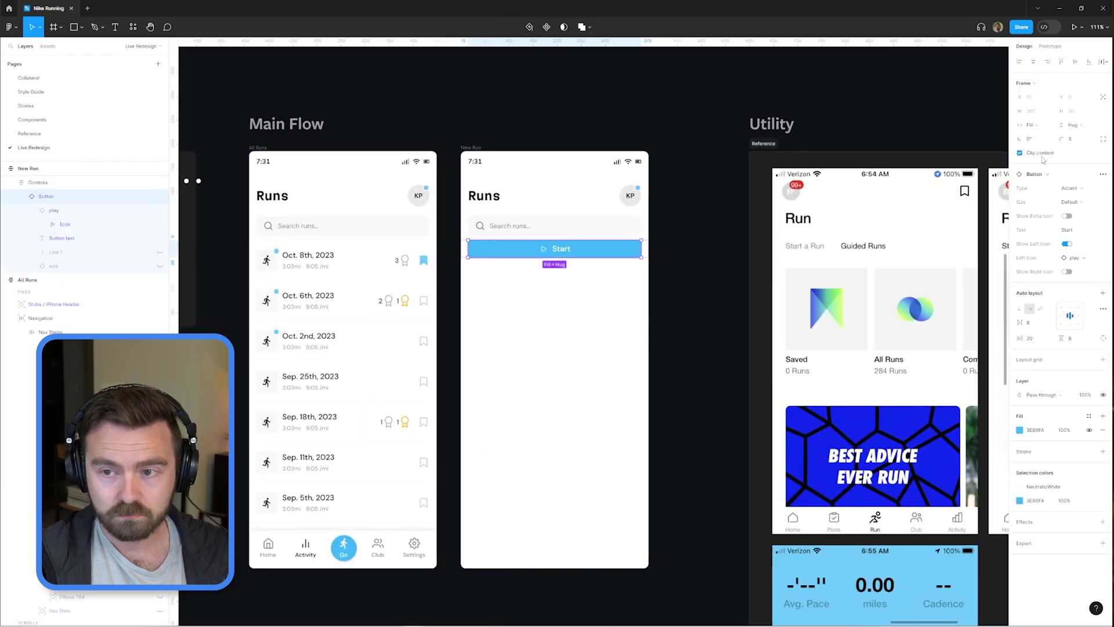
# - Move Body out of Header so Start sits at the bottom, then review the user stories
pyautogui.scroll(4, 546, 243)
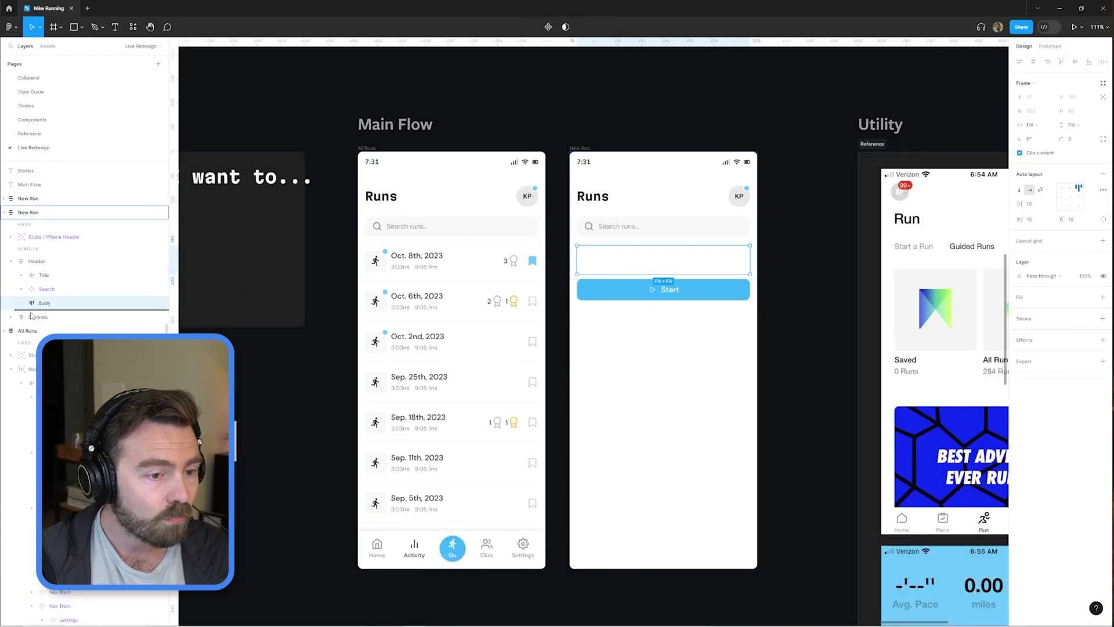
pyautogui.moveTo(31, 315); pyautogui.dragTo(29, 314)
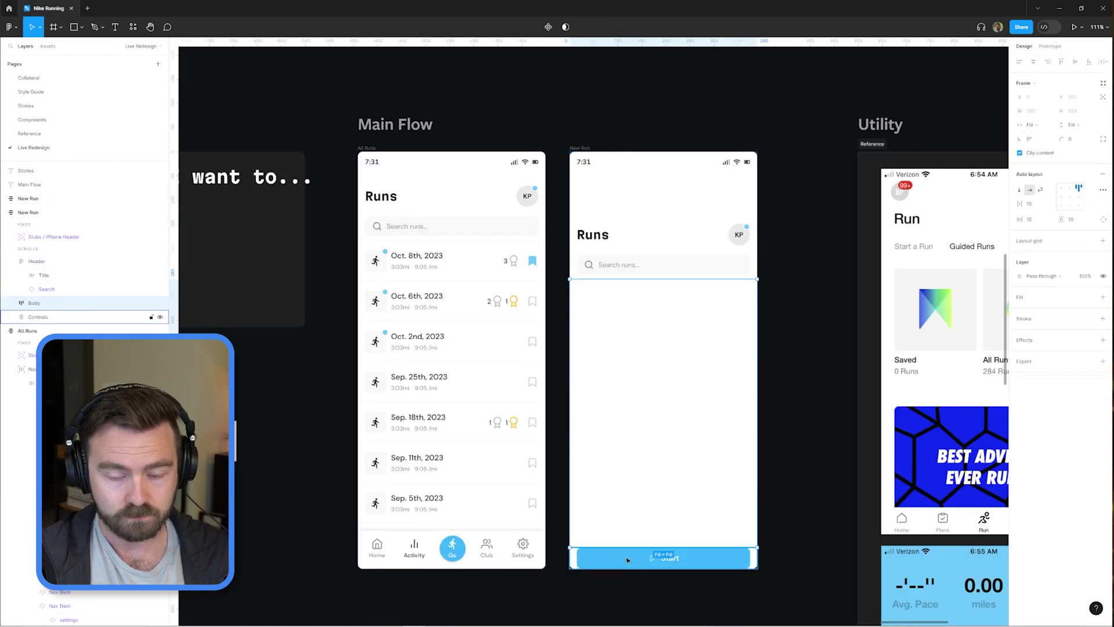
pyautogui.press('Escape')
pyautogui.scroll(-5, 598, 416)
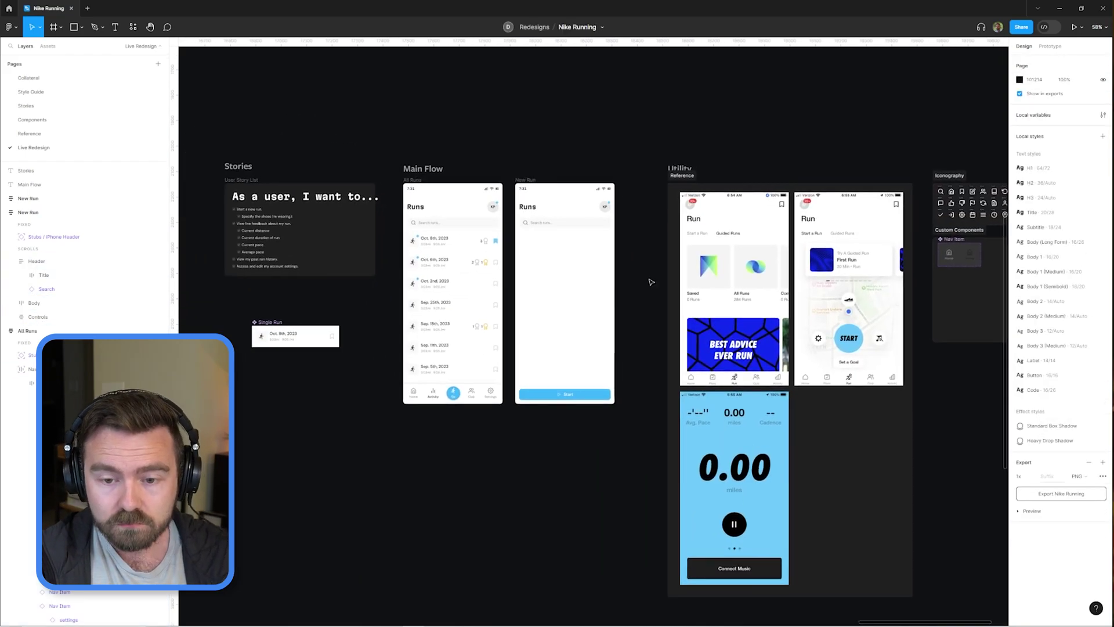
pyautogui.scroll(5, 453, 261)
pyautogui.scroll(-5, 452, 261)
pyautogui.scroll(5, 301, 232)
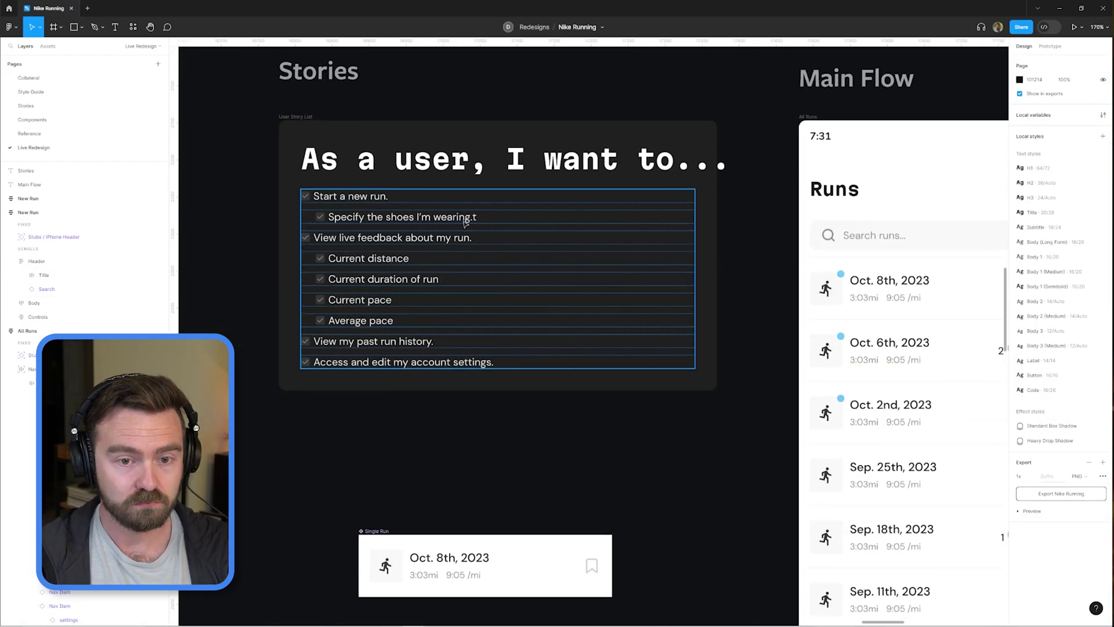
pyautogui.click(273, 215)
pyautogui.scroll(-2, 373, 225)
pyautogui.scroll(-5, 405, 193)
pyautogui.scroll(4, 606, 289)
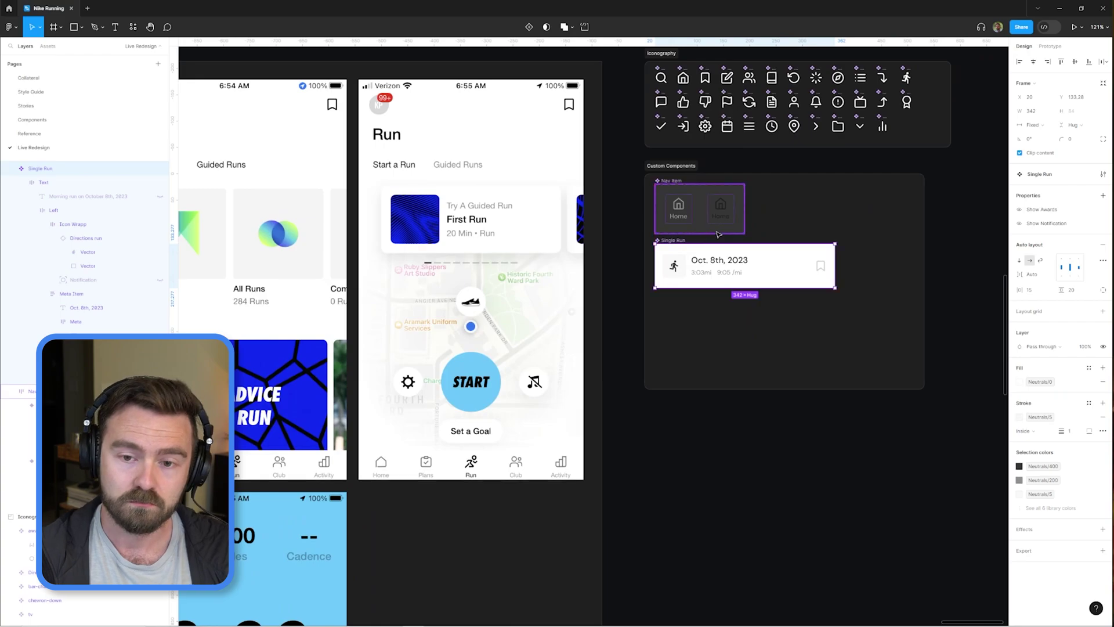
pyautogui.hscroll(-5, 606, 289)
pyautogui.hscroll(5, 607, 289)
pyautogui.scroll(-3, 456, 217)
pyautogui.scroll(3, 456, 217)
pyautogui.hscroll(-4, 456, 216)
# - Duplicate the Start button as a Cancel button and begin renaming the screen title to New Run
pyautogui.click(548, 201)
pyautogui.hotkey('ctrl', 'z')
pyautogui.press('Escape')
pyautogui.scroll(3, 599, 215)
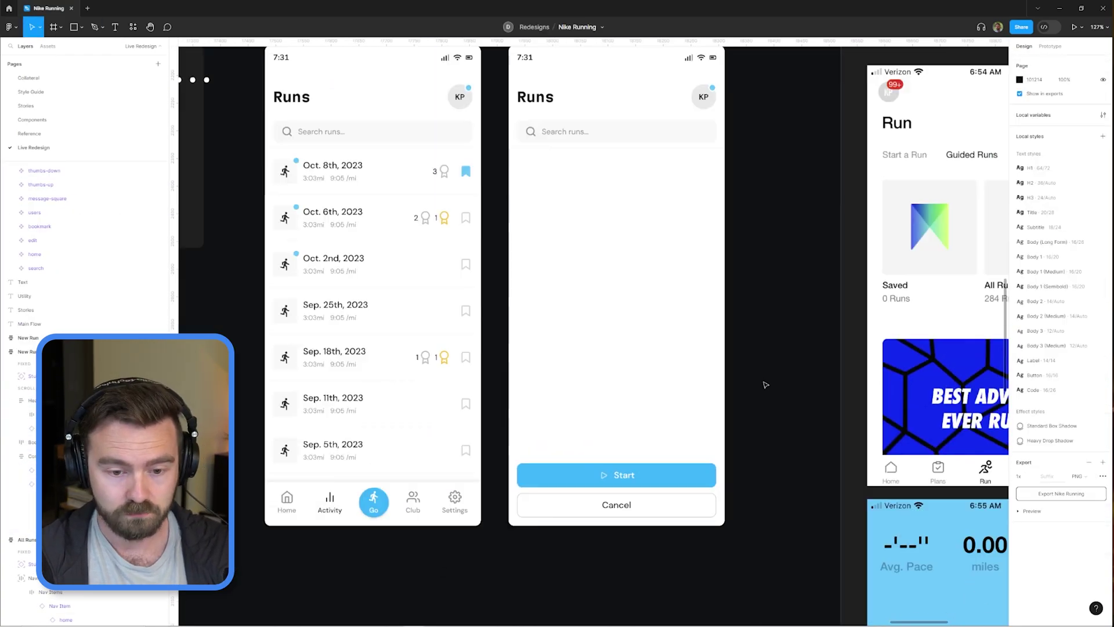
pyautogui.scroll(1, 600, 215)
pyautogui.click(600, 215)
pyautogui.scroll(-1, 600, 215)
pyautogui.doubleClick(537, 176)
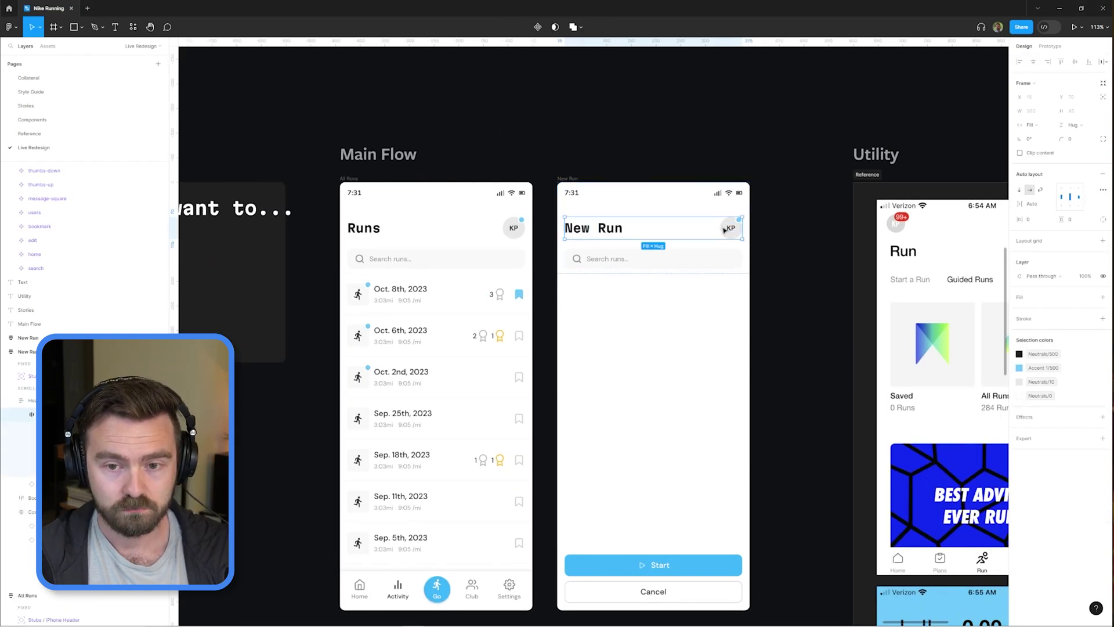
# - Give the timer a top padding of 100 and duplicate the 00:00:00 text for a stat
pyautogui.hotkey('ctrl', 'z')
pyautogui.hotkey('ctrl', 'z')
pyautogui.hotkey('ctrl', 'z')
pyautogui.hotkey('ctrl', 'z')
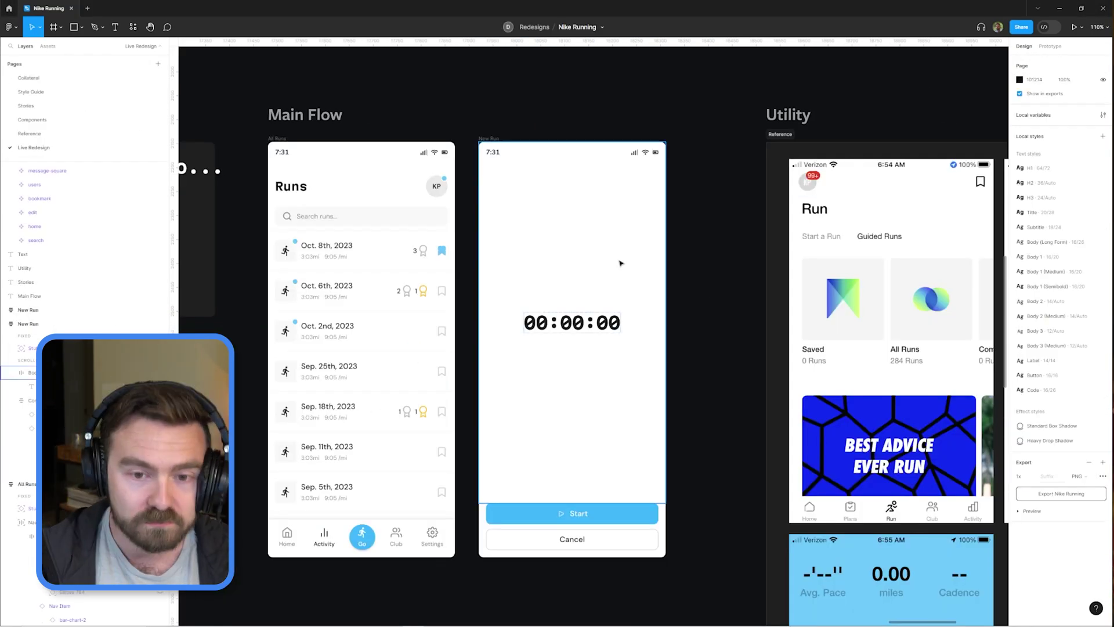
pyautogui.click(1084, 224)
pyautogui.write('100')
pyautogui.press('Return')
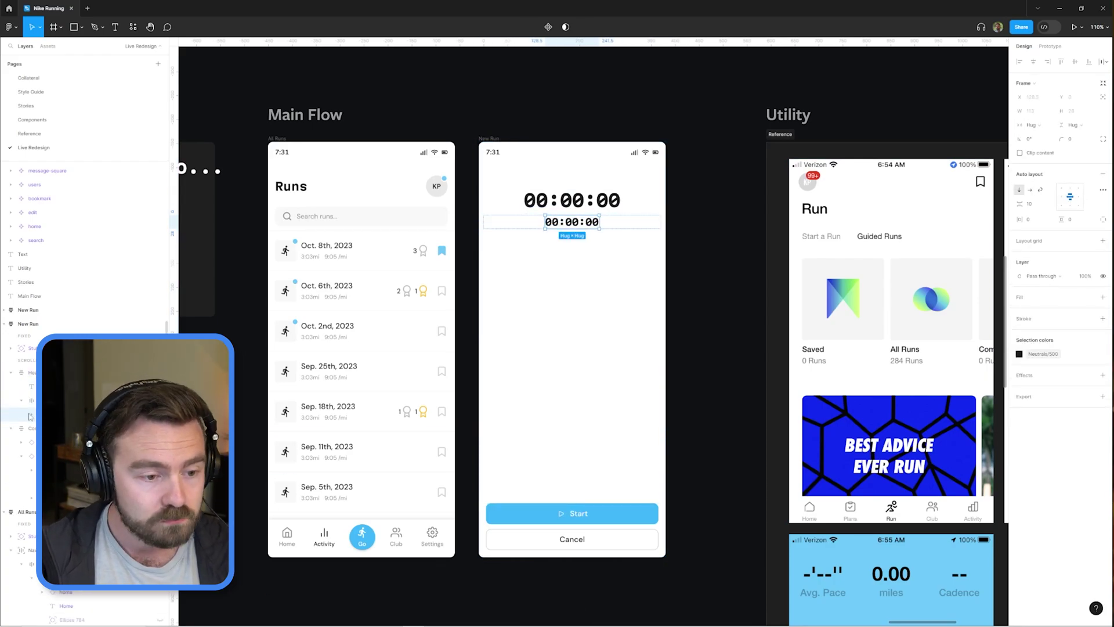
pyautogui.scroll(4, 570, 321)
pyautogui.hotkey('ctrl', 'd')
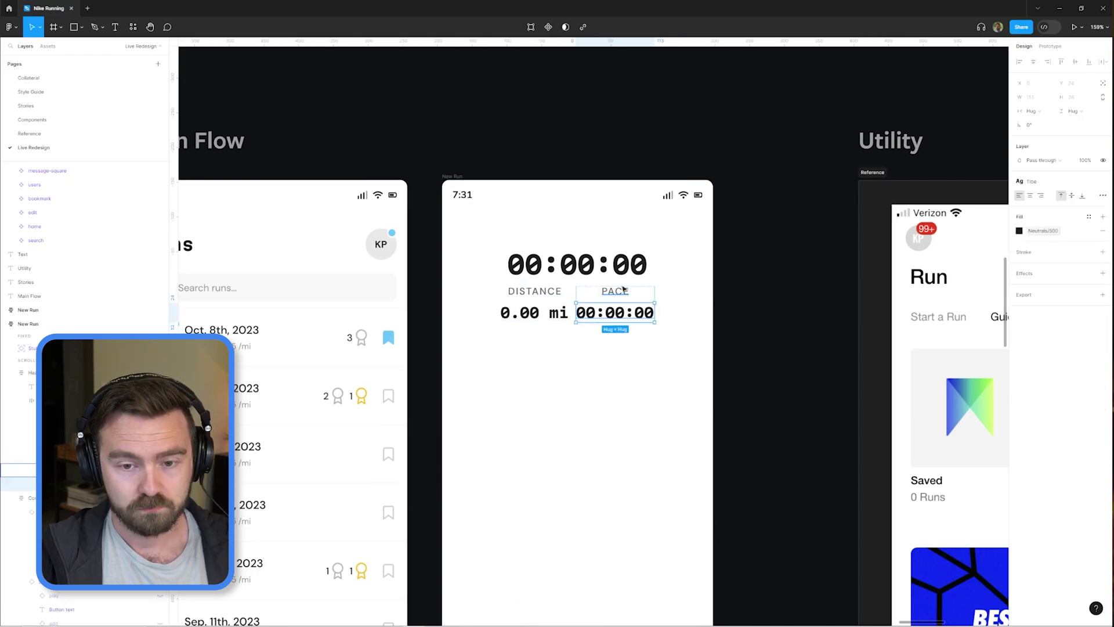
# - Shrink the /mi unit text to match PACE and check the large 00:00:00 timer
pyautogui.scroll(-4, 633, 312)
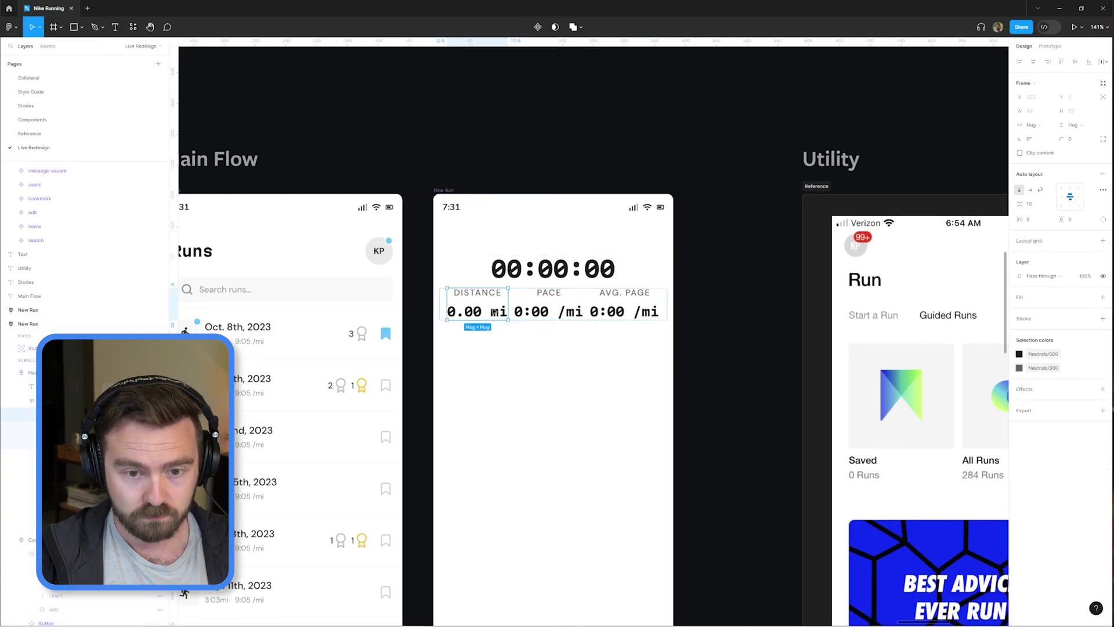
pyautogui.scroll(6, 600, 325)
pyautogui.moveTo(696, 313); pyautogui.dragTo(661, 313)
pyautogui.hotkey('ctrl', 'shift', ',')
pyautogui.scroll(-2, 571, 314)
pyautogui.click(584, 216)
pyautogui.scroll(-3, 714, 232)
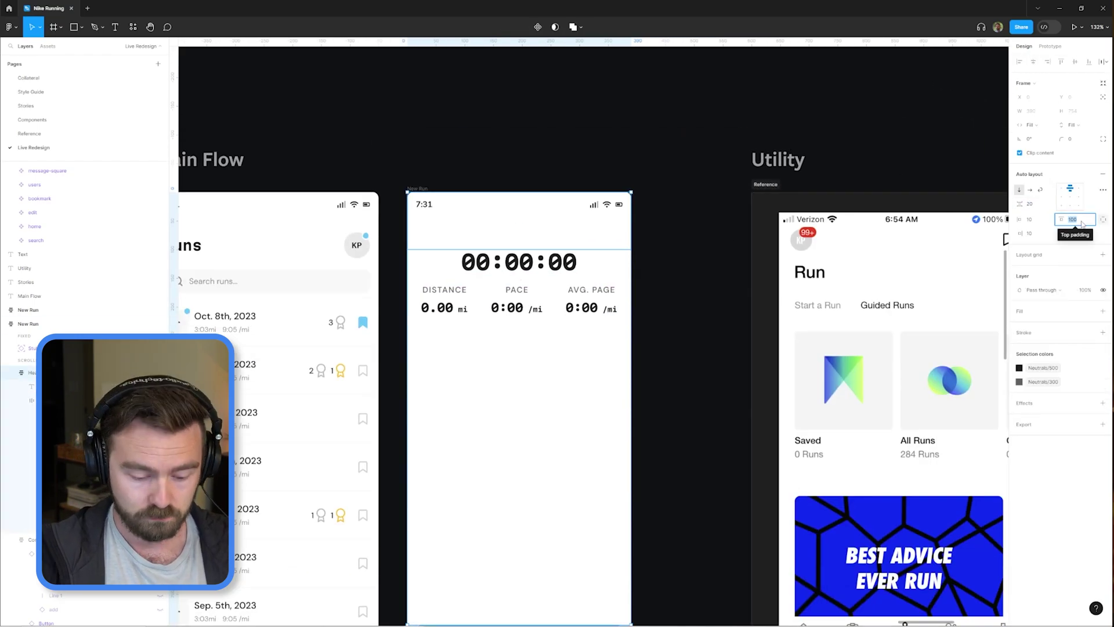
pyautogui.click(719, 195)
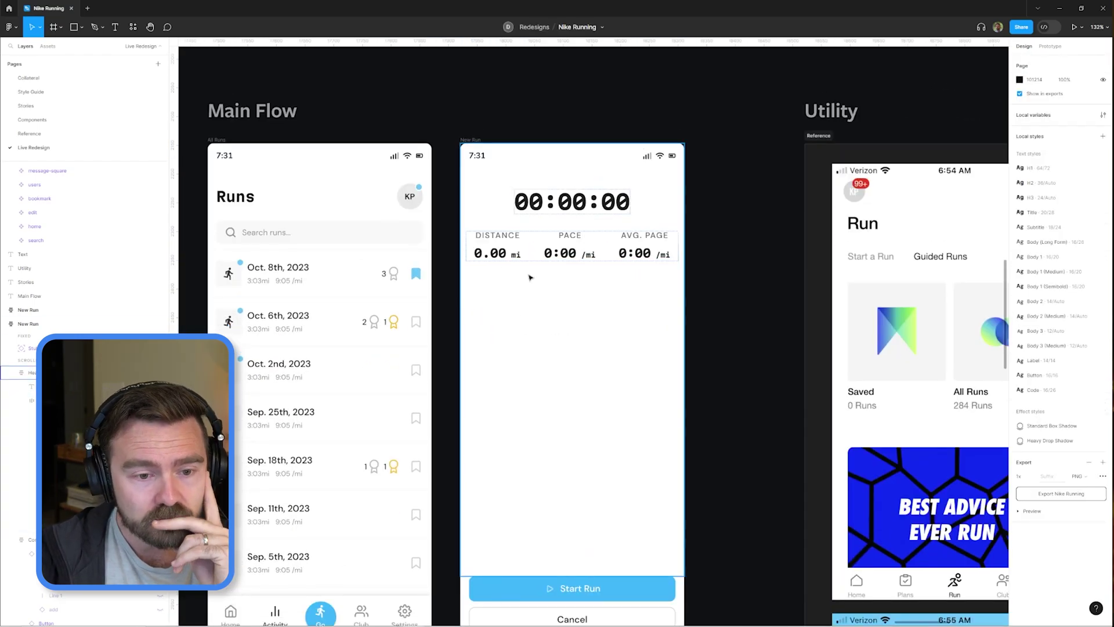
pyautogui.moveTo(733, 198); pyautogui.dragTo(748, 275)
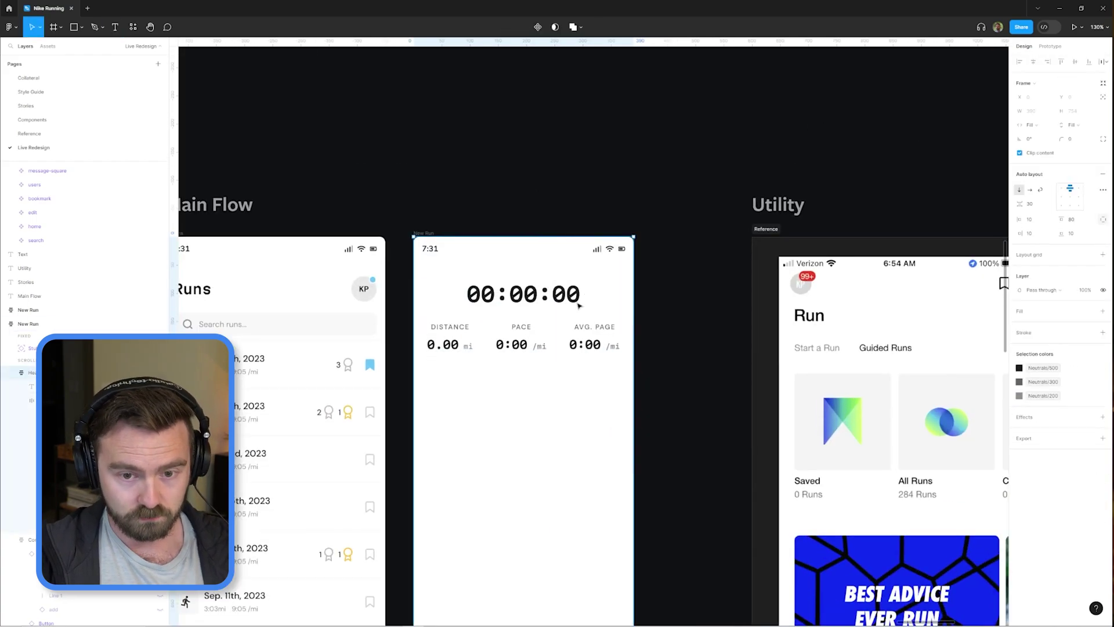
# - Look through colour styles for the divider stroke without applying one, then deselect PACE
pyautogui.click(1087, 333)
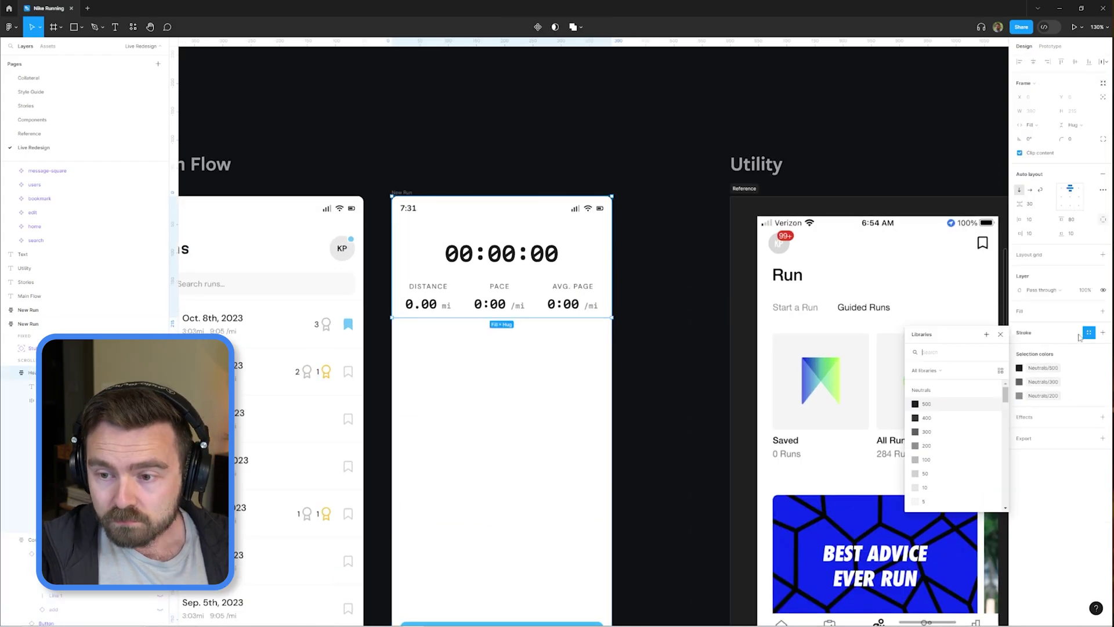
pyautogui.click(634, 317)
pyautogui.scroll(-3, 635, 316)
pyautogui.scroll(5, 415, 300)
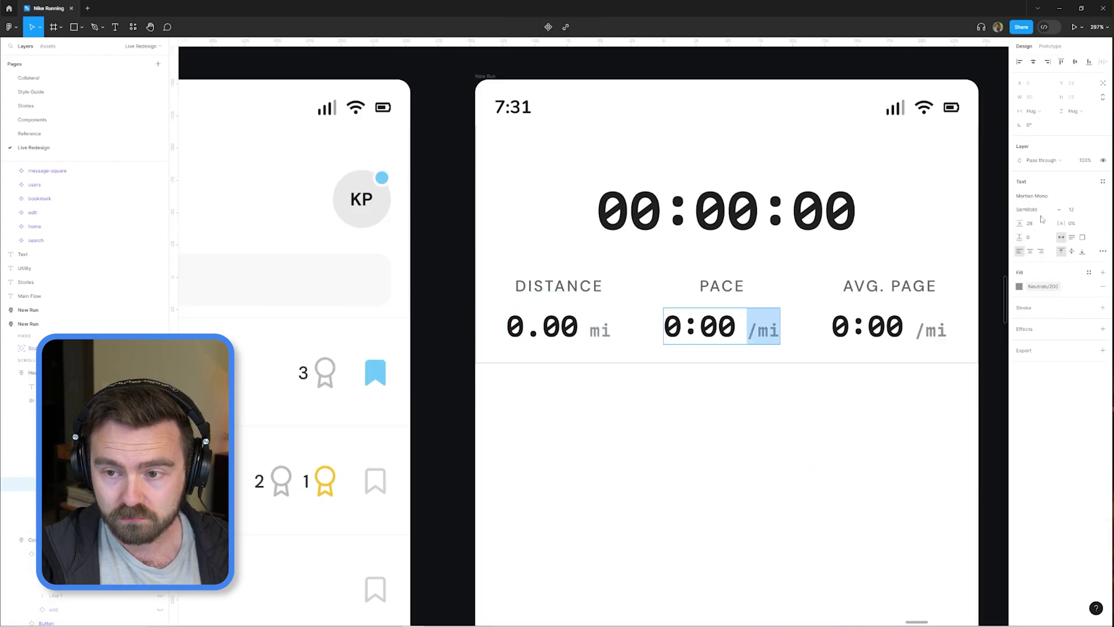
pyautogui.click(517, 192)
pyautogui.scroll(-4, 517, 192)
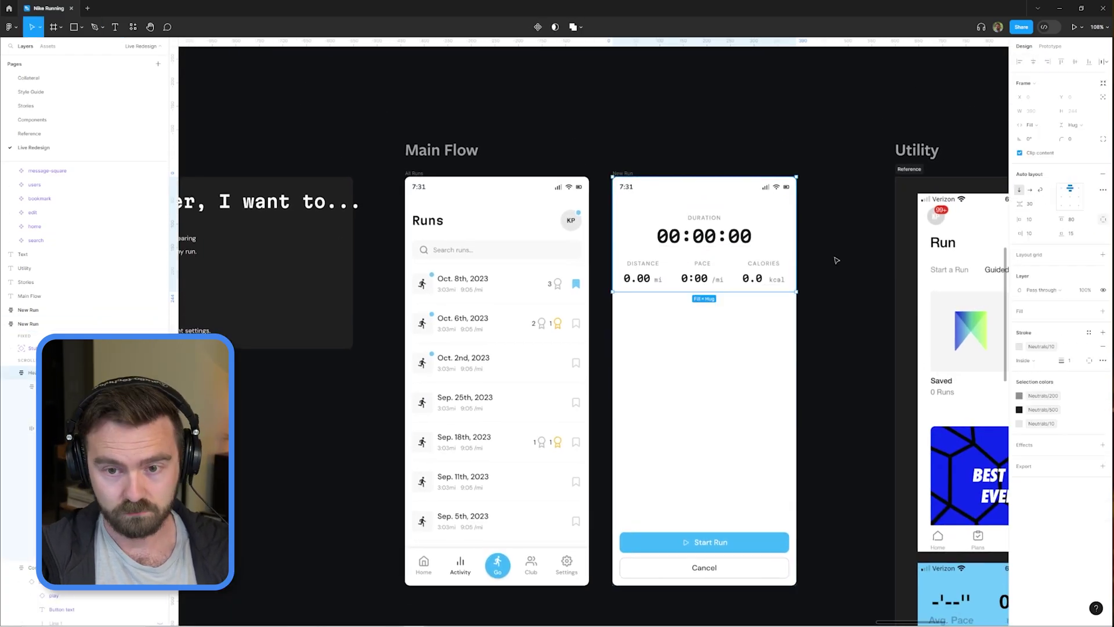
pyautogui.scroll(2, 827, 353)
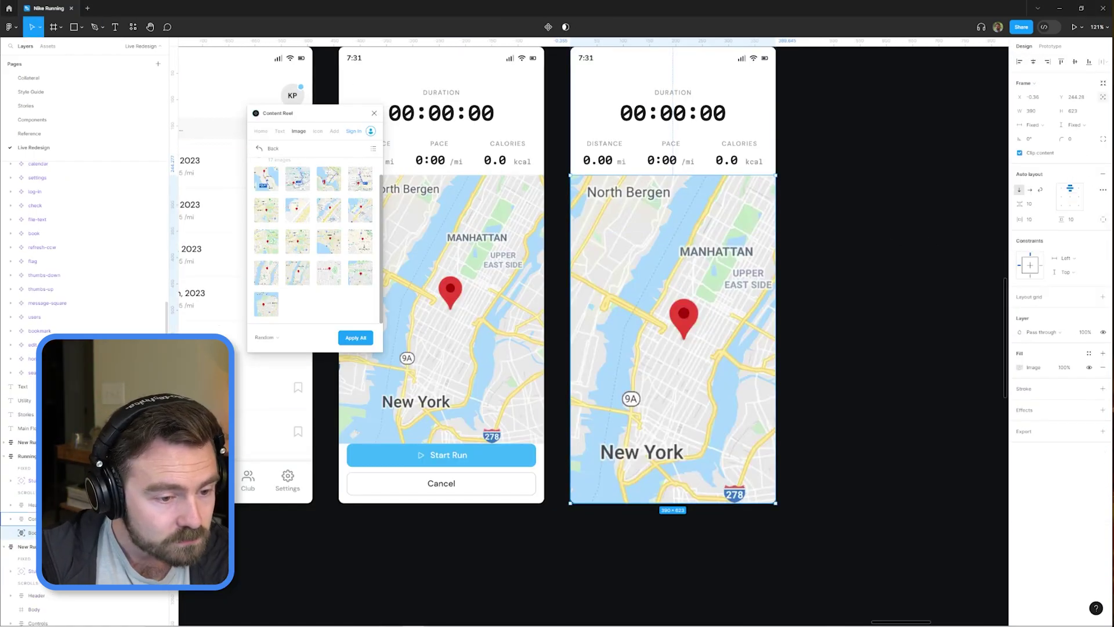
# - Paste the Start Run and Cancel buttons at the Running frame's bottom and relabel them
pyautogui.hotkey('ctrl', 'v')
pyautogui.moveTo(714, 199)
pyautogui.mouseDown()
pyautogui.moveTo(672, 534)
pyautogui.moveTo(684, 461)
pyautogui.mouseUp()
pyautogui.doubleClick(681, 457)
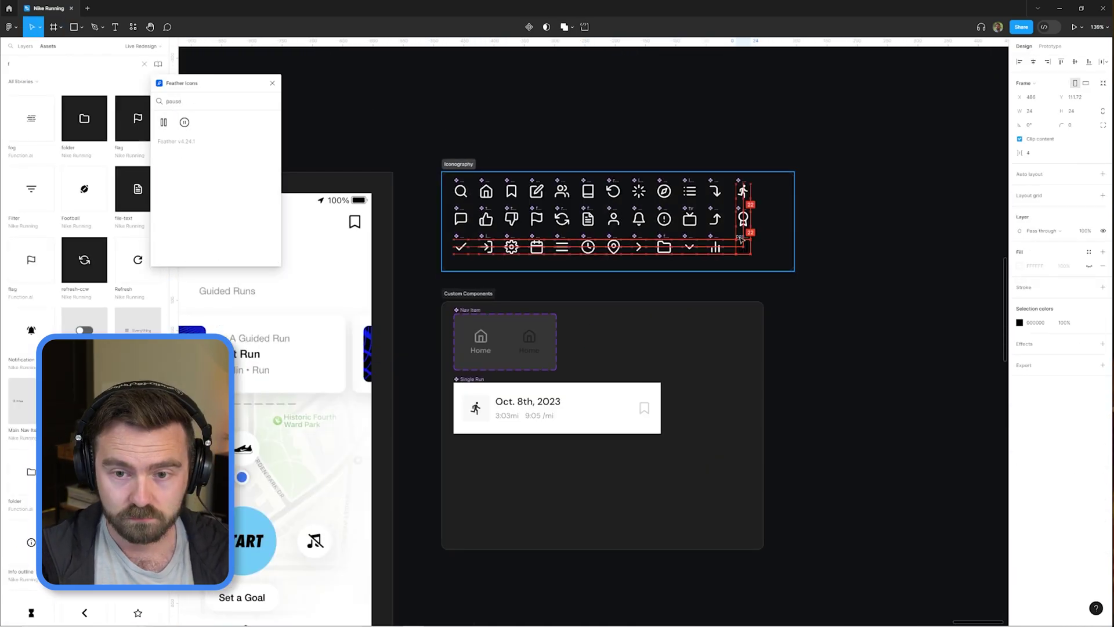
# - Add the Feather pause icon to Iconography and draw a small placeholder frame in the body
pyautogui.moveTo(741, 238); pyautogui.dragTo(742, 240)
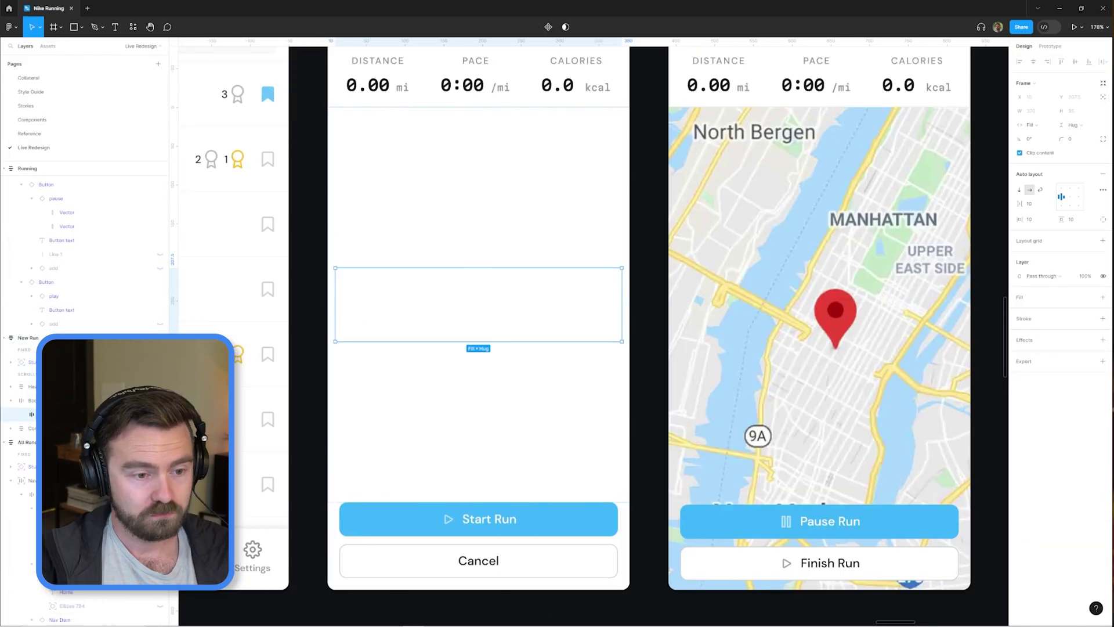
pyautogui.press('f')
pyautogui.moveTo(343, 294); pyautogui.dragTo(373, 314)
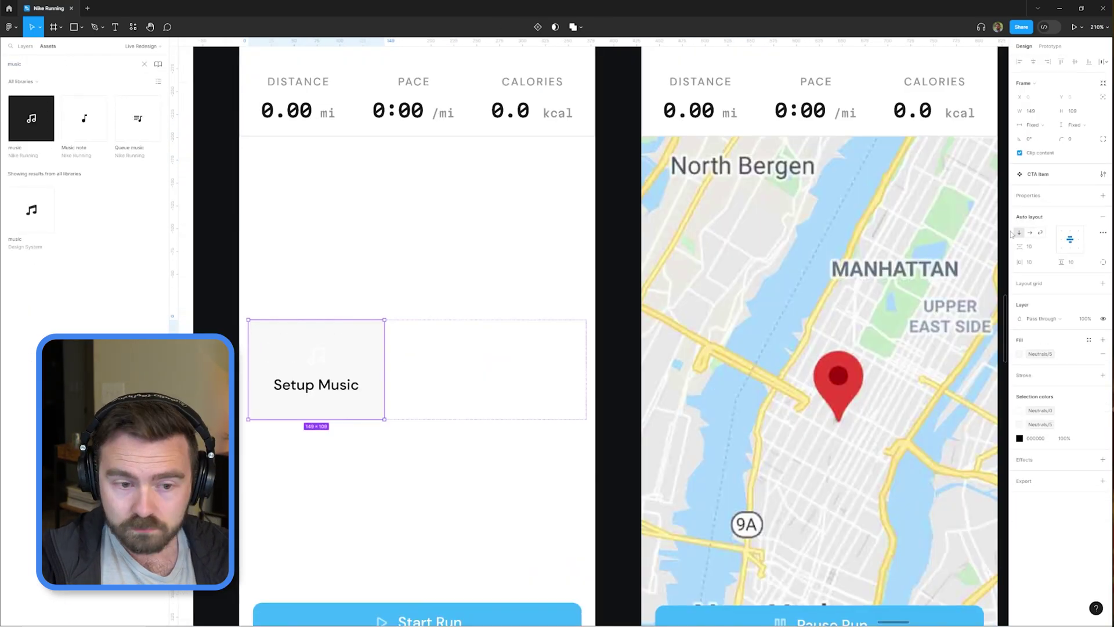
# - Duplicate the Setup Music item to create the Fine-tune GPS row
pyautogui.scroll(-3, 582, 354)
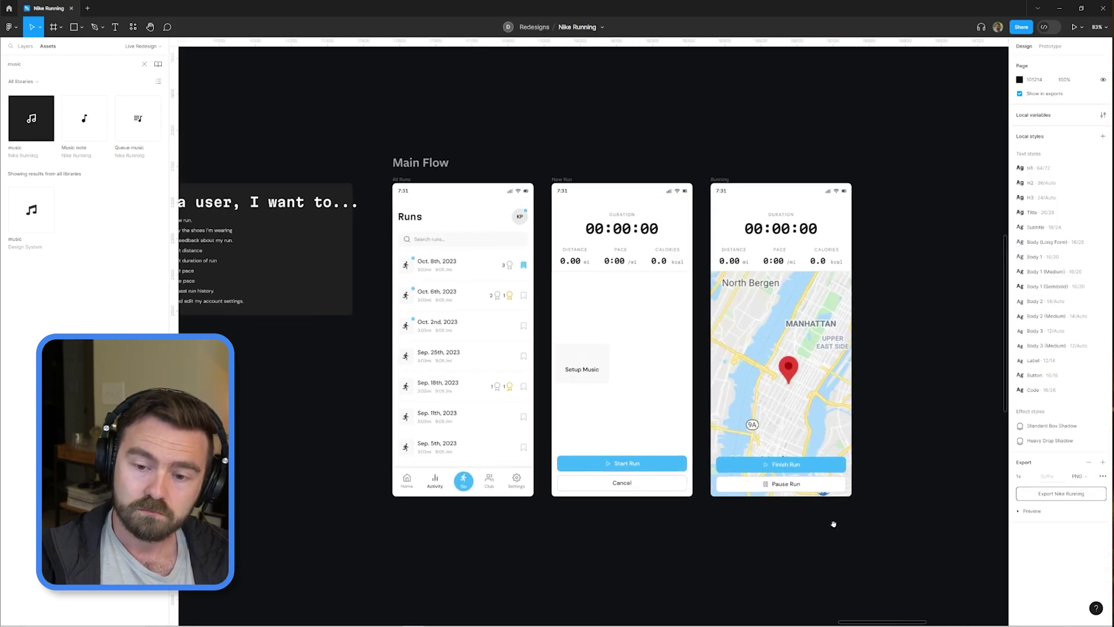
pyautogui.scroll(5, 834, 523)
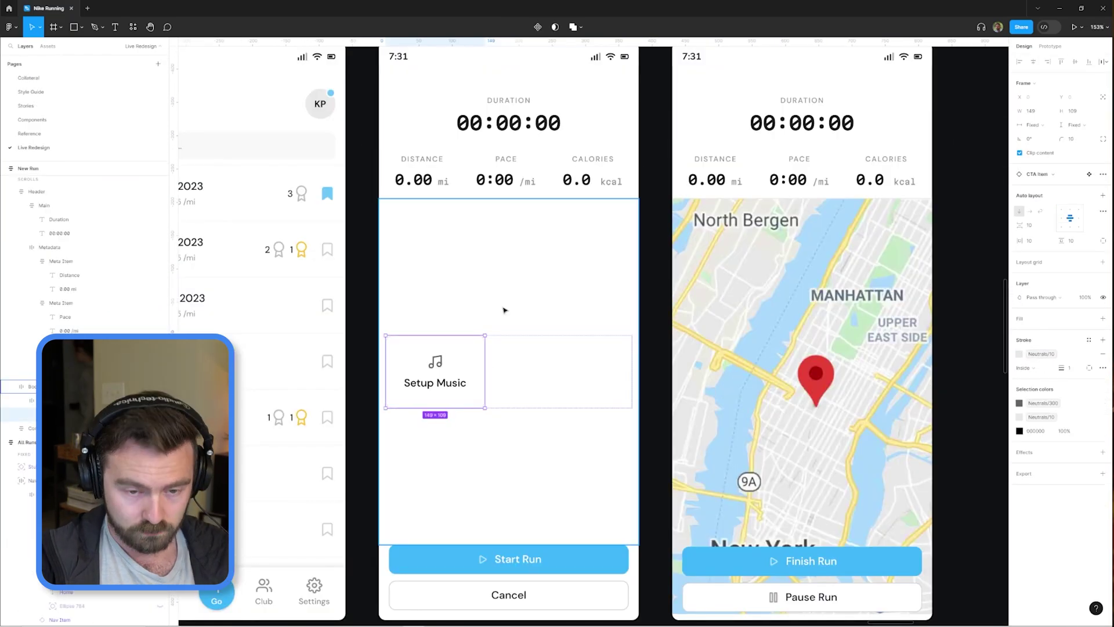
pyautogui.hotkey('ctrl', 'd')
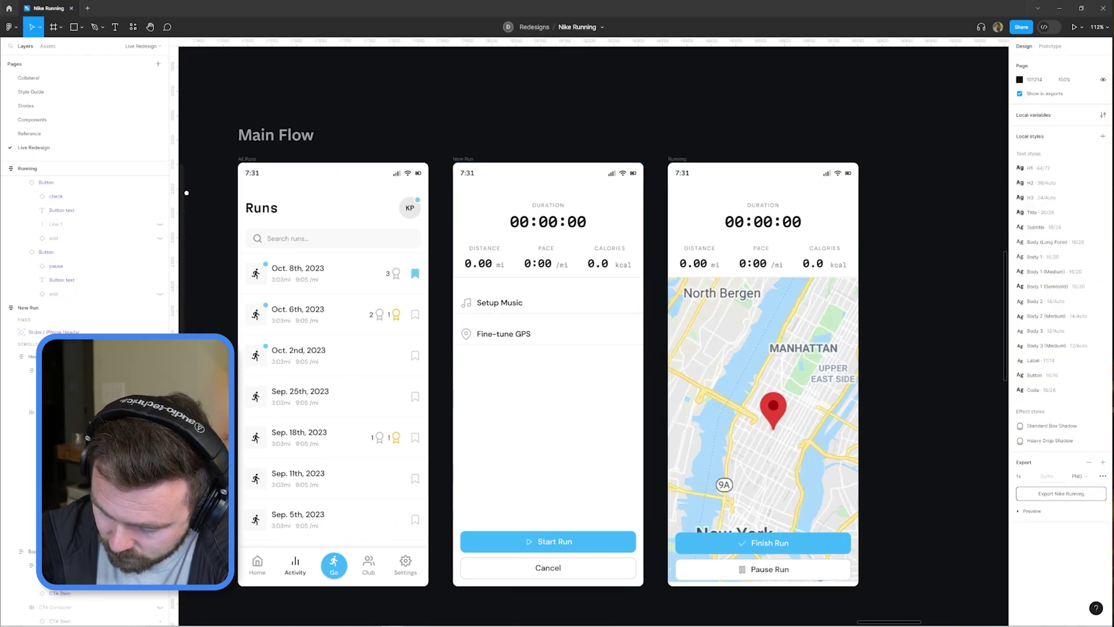
# - Duplicate the Finish Run button from the Finish and Pause Run controls group
pyautogui.click(763, 556)
pyautogui.scroll(-3, 842, 365)
pyautogui.hscroll(4, 842, 365)
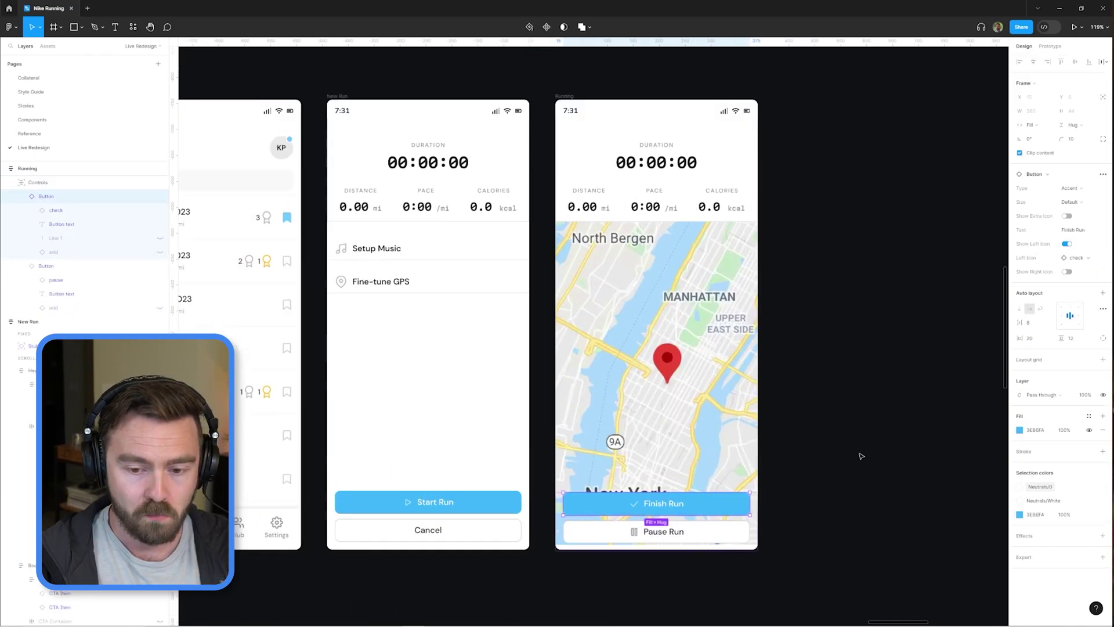
pyautogui.press('Return')
pyautogui.hotkey('ctrl', 'd')
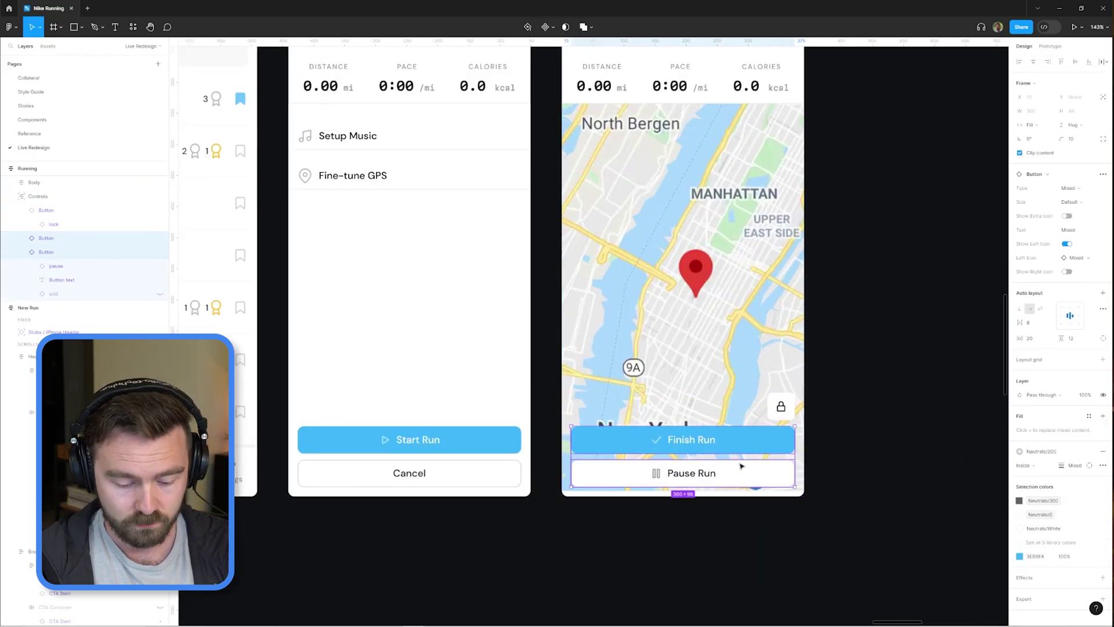
pyautogui.scroll(-2, 874, 438)
pyautogui.hotkey('ctrl', 'z')
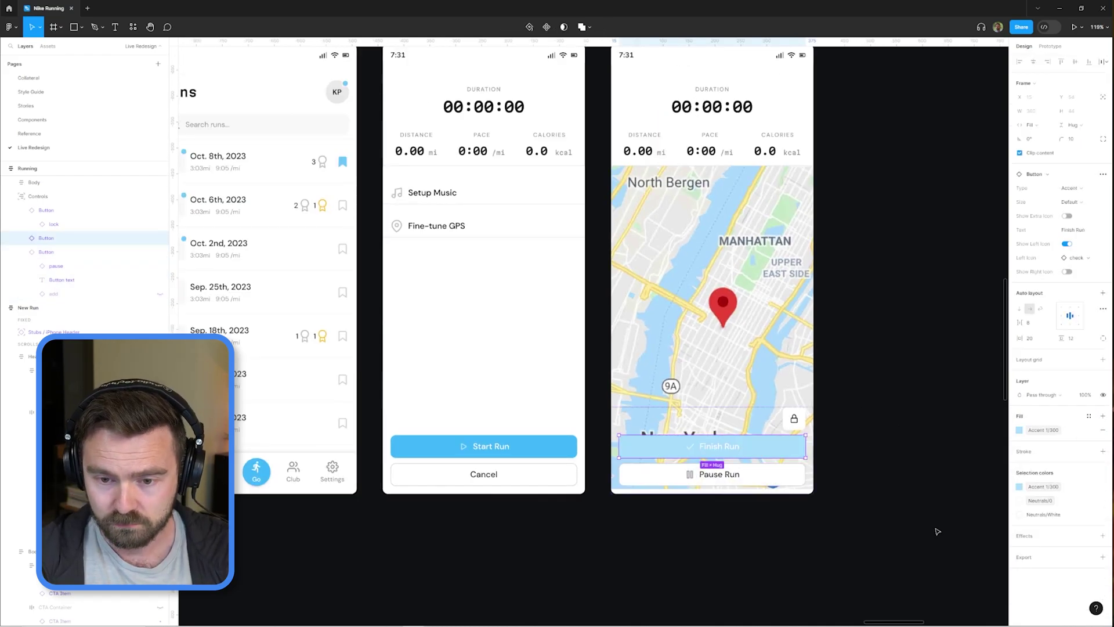
pyautogui.scroll(2, 880, 485)
pyautogui.scroll(-2, 776, 486)
# - Wrap the lock and Finish Run buttons together in an auto layout
pyautogui.click(883, 472)
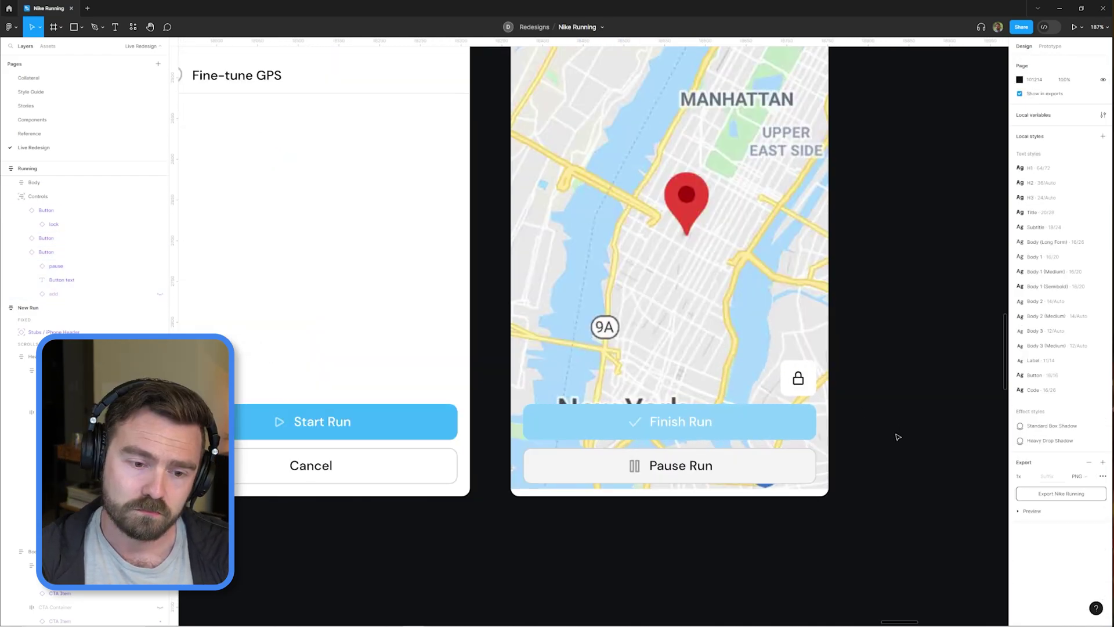
pyautogui.click(761, 428)
pyautogui.scroll(5, 771, 458)
pyautogui.scroll(-5, 772, 458)
pyautogui.hscroll(3, 667, 456)
pyautogui.scroll(4, 568, 454)
pyautogui.hotkey('shift', 'a')
# - Round only the lock button's left corners and fill it blue 3EB6FA with saturation 90
pyautogui.click(1103, 139)
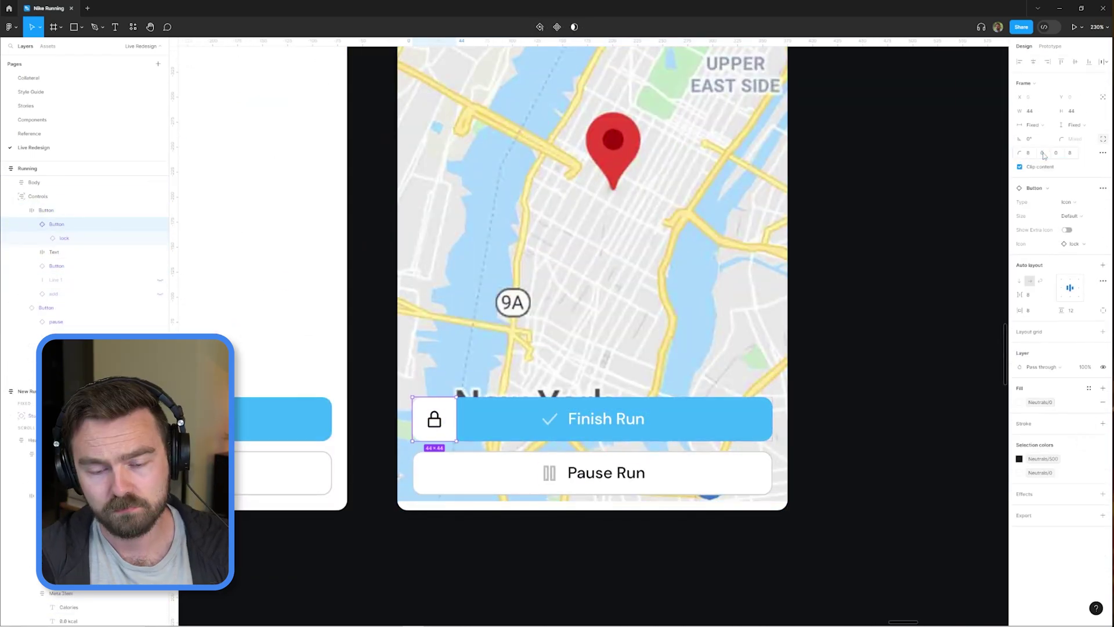
pyautogui.click(1020, 402)
pyautogui.click(946, 579)
pyautogui.click(926, 589)
pyautogui.scroll(-3, 842, 464)
pyautogui.click(916, 589)
pyautogui.click(959, 541)
pyautogui.write('90')
pyautogui.scroll(3, 756, 454)
pyautogui.hotkey('shift', 'Tab')
# - Select the parent button and check its selection colours
pyautogui.scroll(-2, 639, 349)
pyautogui.hotkey('shift', 'Return')
pyautogui.click(1020, 410)
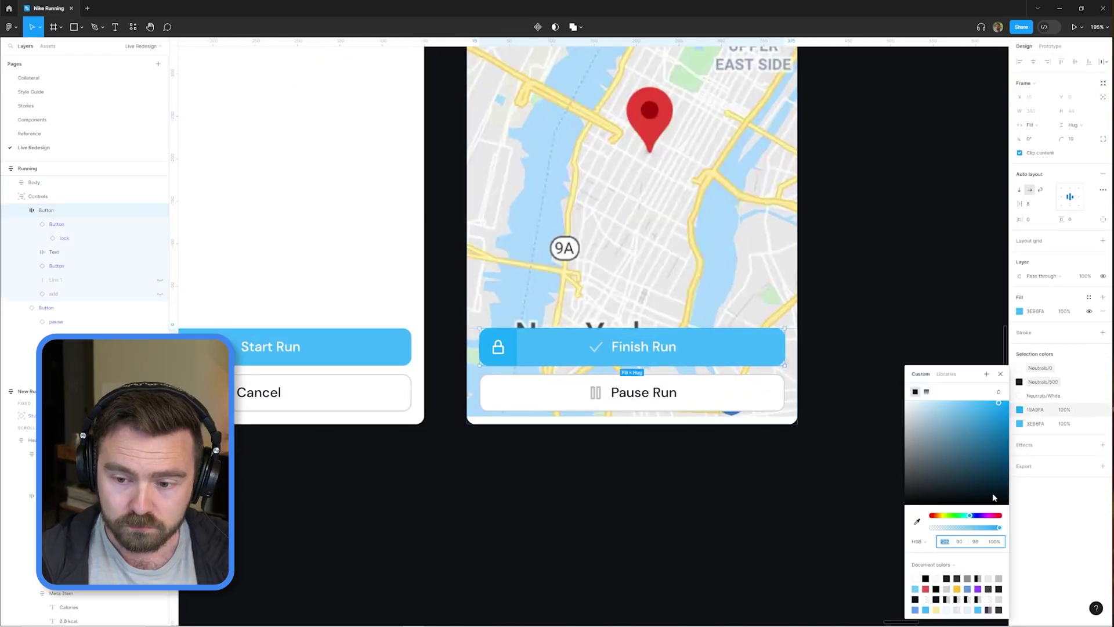
pyautogui.press('Escape')
pyautogui.scroll(-5, 890, 437)
pyautogui.scroll(1, 736, 482)
pyautogui.scroll(-3, 698, 355)
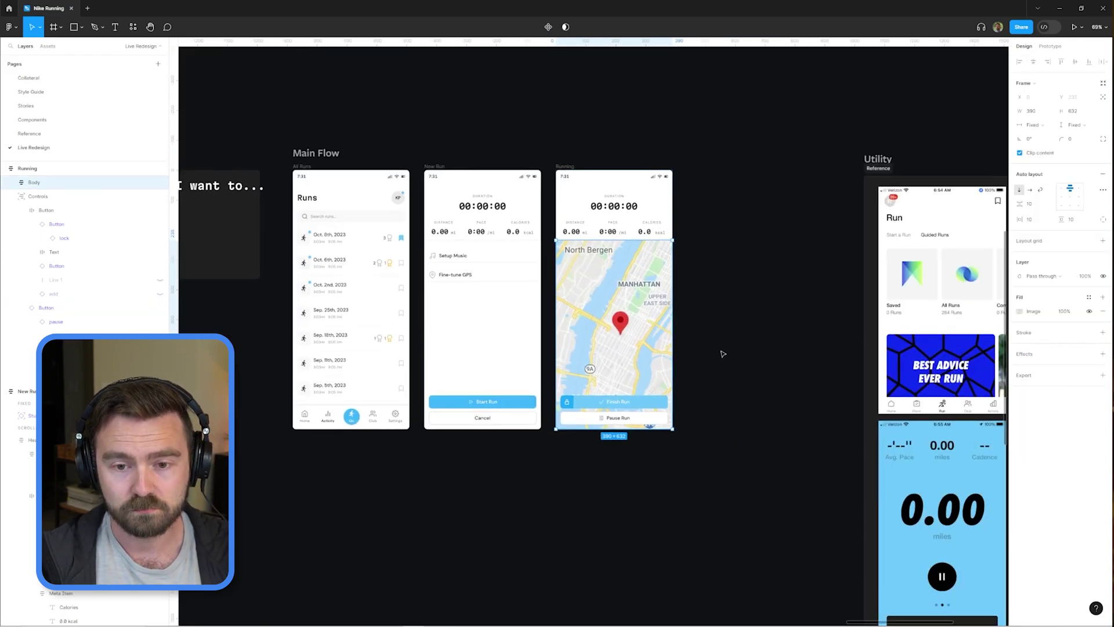
# - Set the map image fill to fit and select the Runs heading and duration text
pyautogui.hscroll(1, 761, 114)
pyautogui.click(1020, 311)
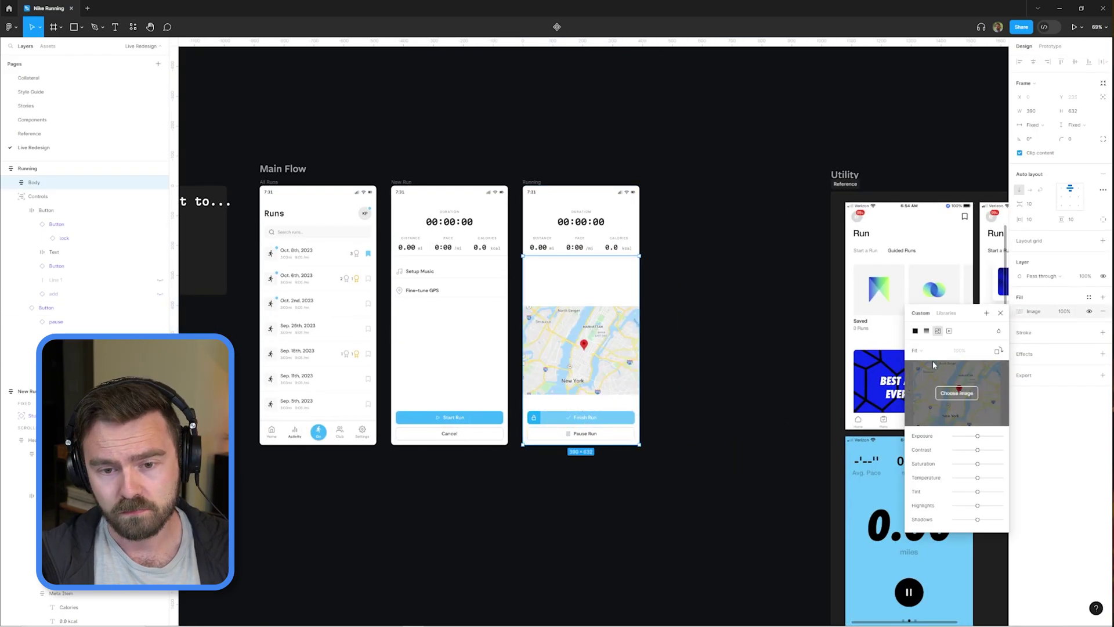
pyautogui.press('Escape')
pyautogui.scroll(5, 442, 235)
pyautogui.scroll(-3, 815, 254)
pyautogui.click(334, 206)
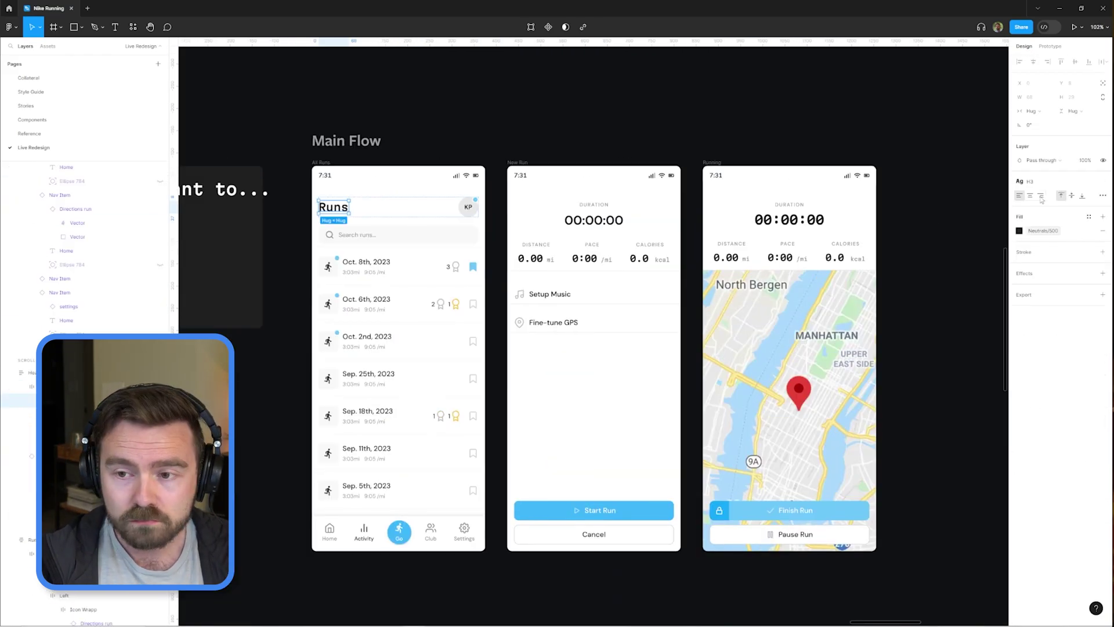
pyautogui.click(1032, 185)
pyautogui.click(594, 219)
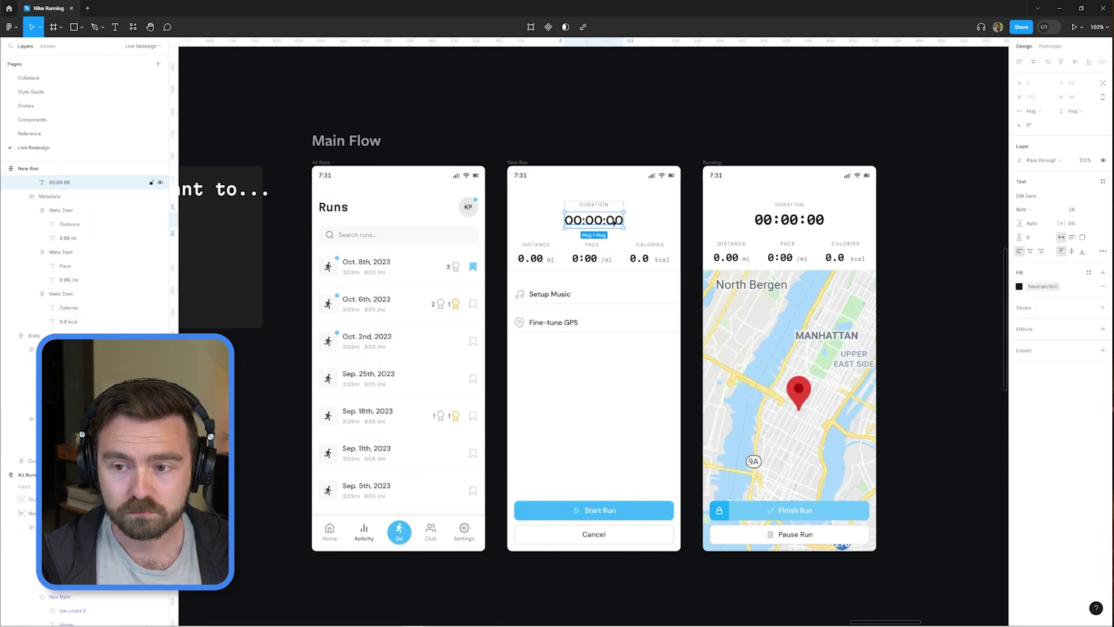
# - Run the Batch Styler plugin to set Weight to Semi on three text styles
pyautogui.hotkey('ctrl', '/')
pyautogui.press('Return')
pyautogui.click(435, 341)
pyautogui.click(434, 335)
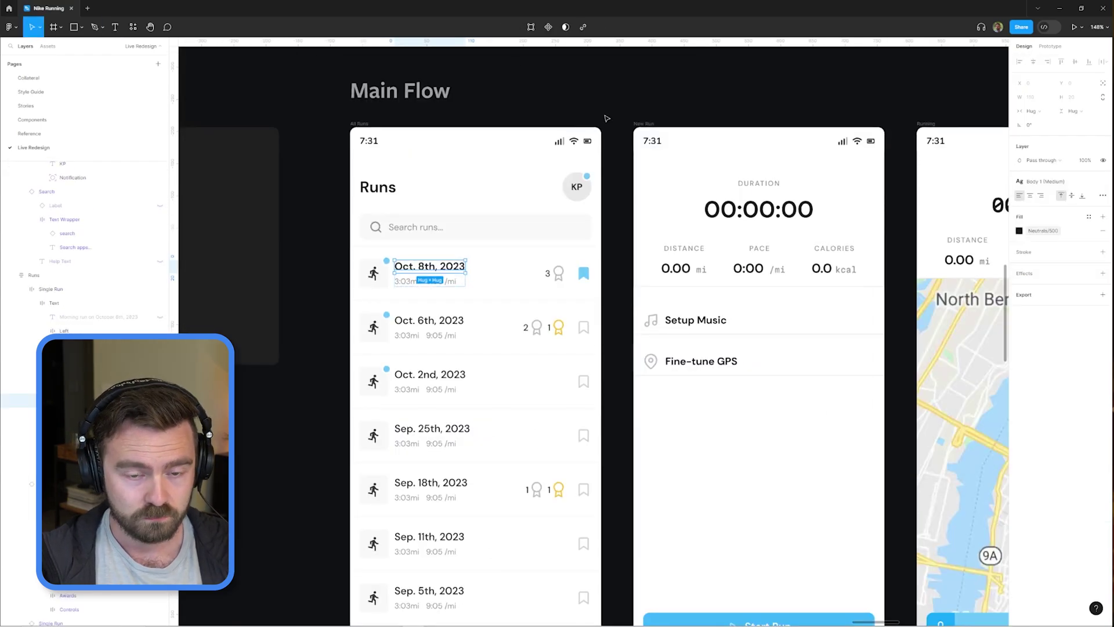
pyautogui.hotkey('ctrl', 'alt', 'p')
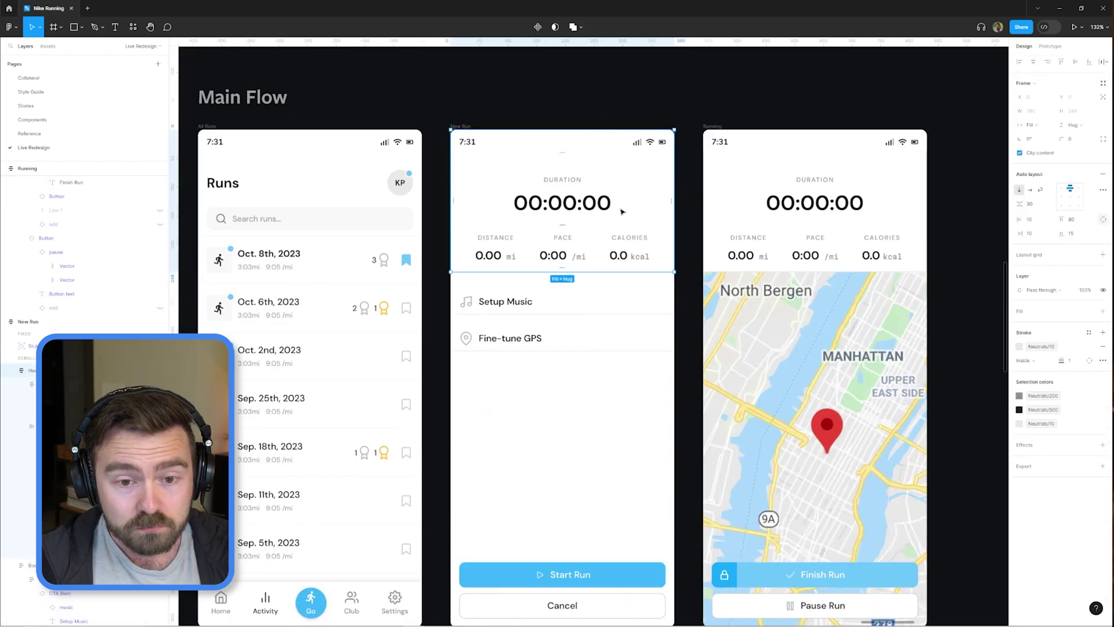
pyautogui.hscroll(3, 908, 257)
pyautogui.scroll(-4, 970, 455)
pyautogui.click(970, 455)
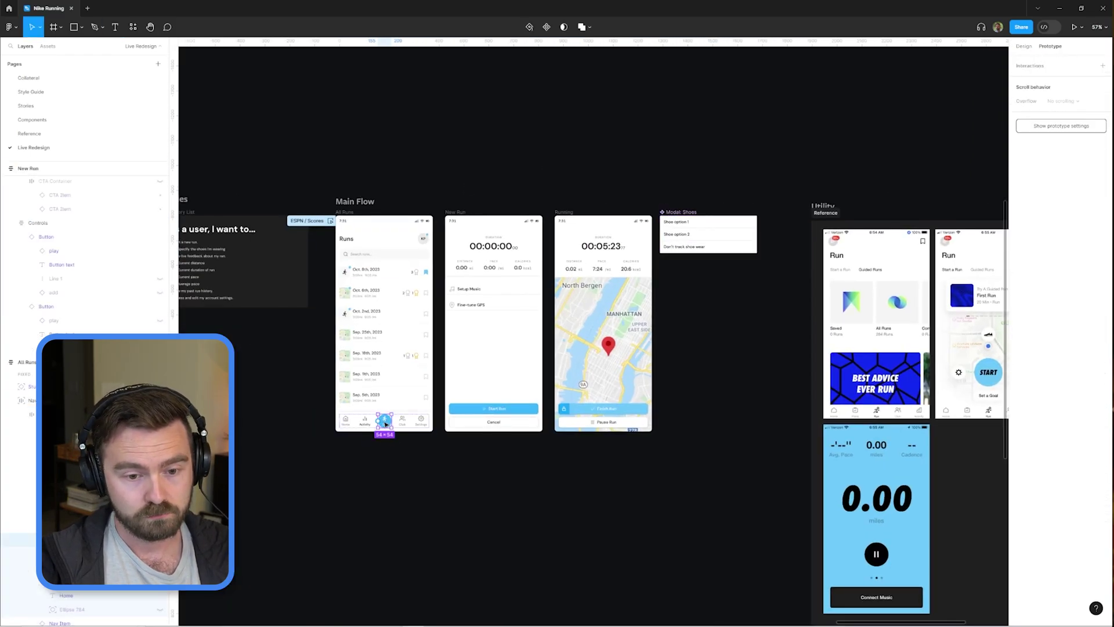
# - Link the Go tab to Modal: Shoes as an Open overlay and correct the option's text
pyautogui.moveTo(393, 420); pyautogui.dragTo(709, 232)
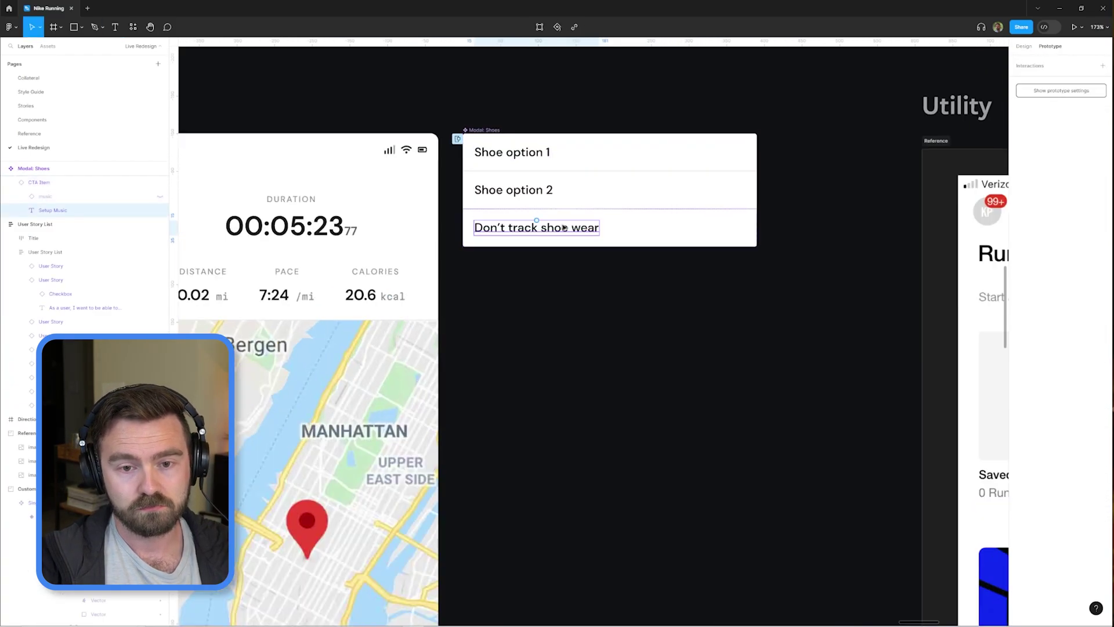
pyautogui.write('s')
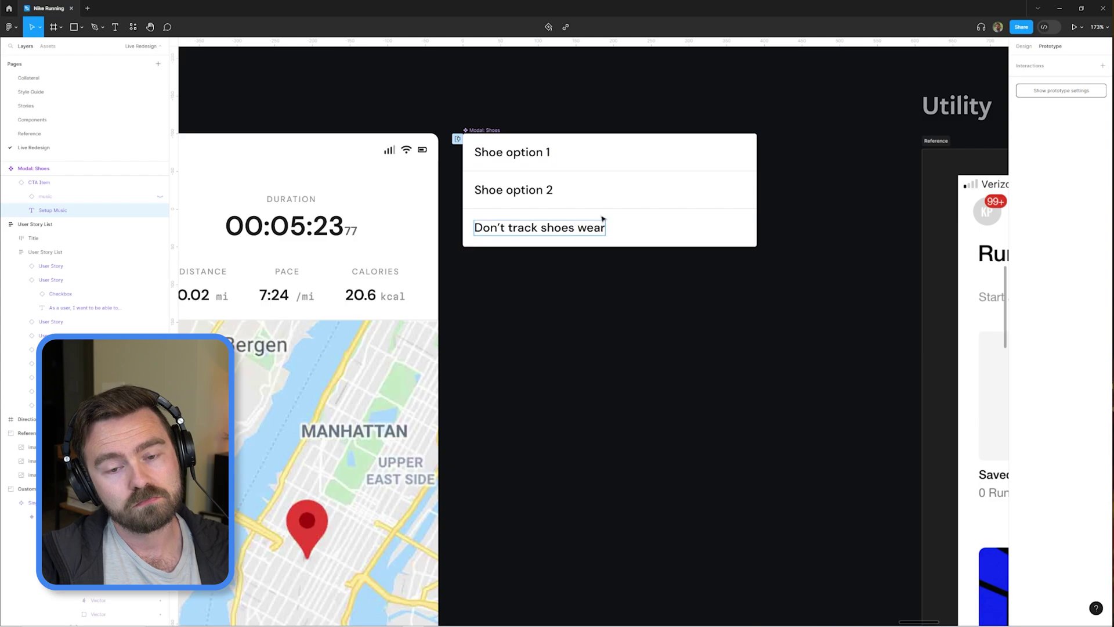
pyautogui.hotkey('ctrl', 'a')
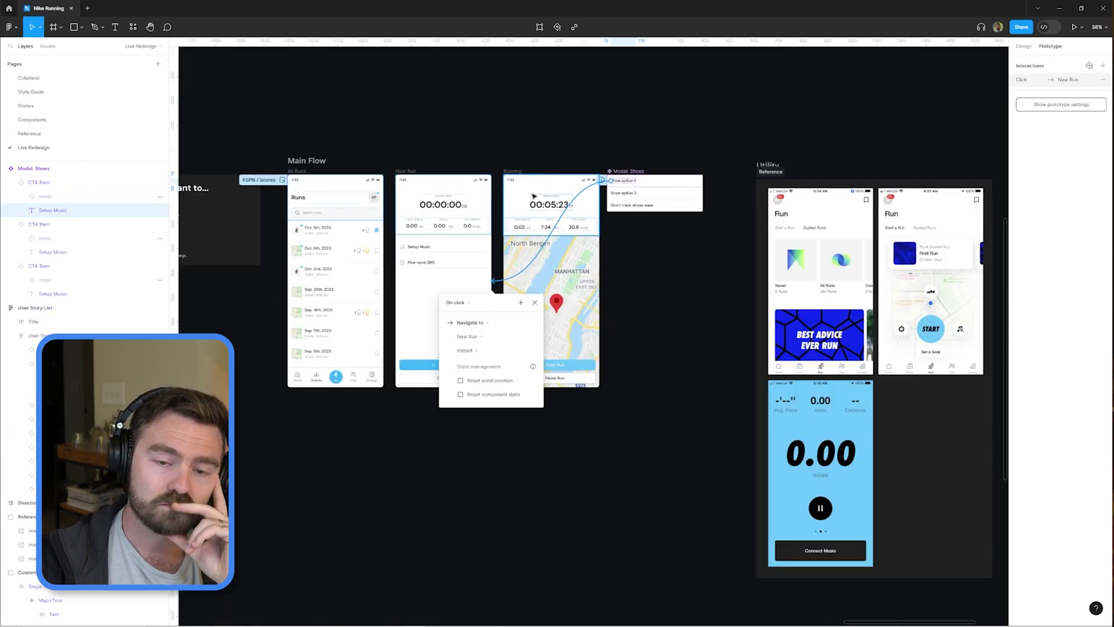
pyautogui.press('Escape')
pyautogui.click(298, 163)
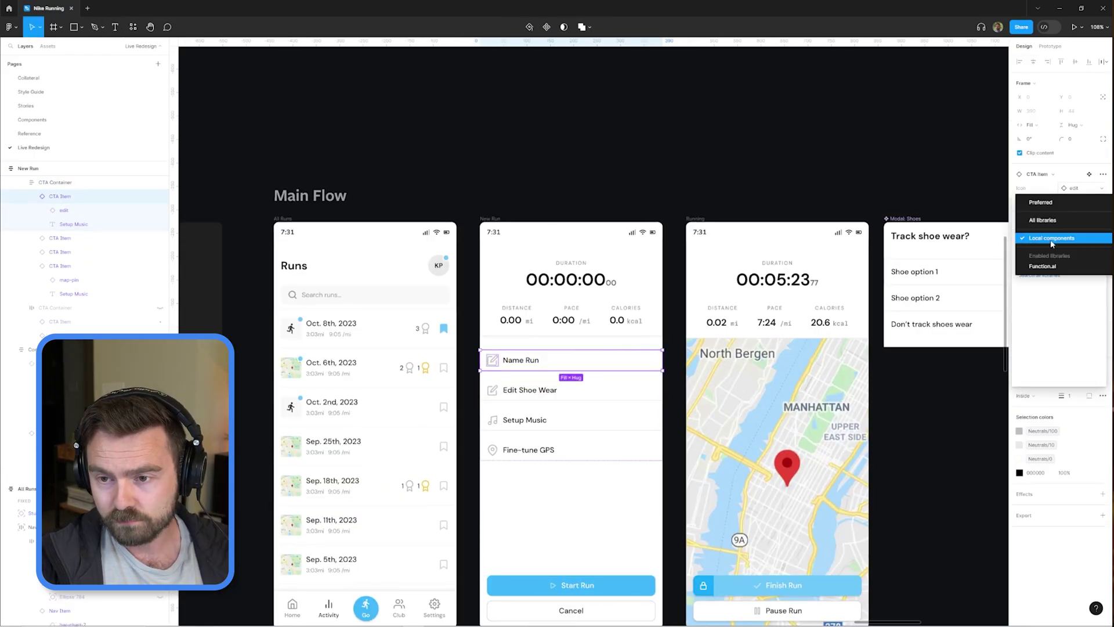
# - Swap the new CTA items' icons using local Iconography components
pyautogui.click(1052, 244)
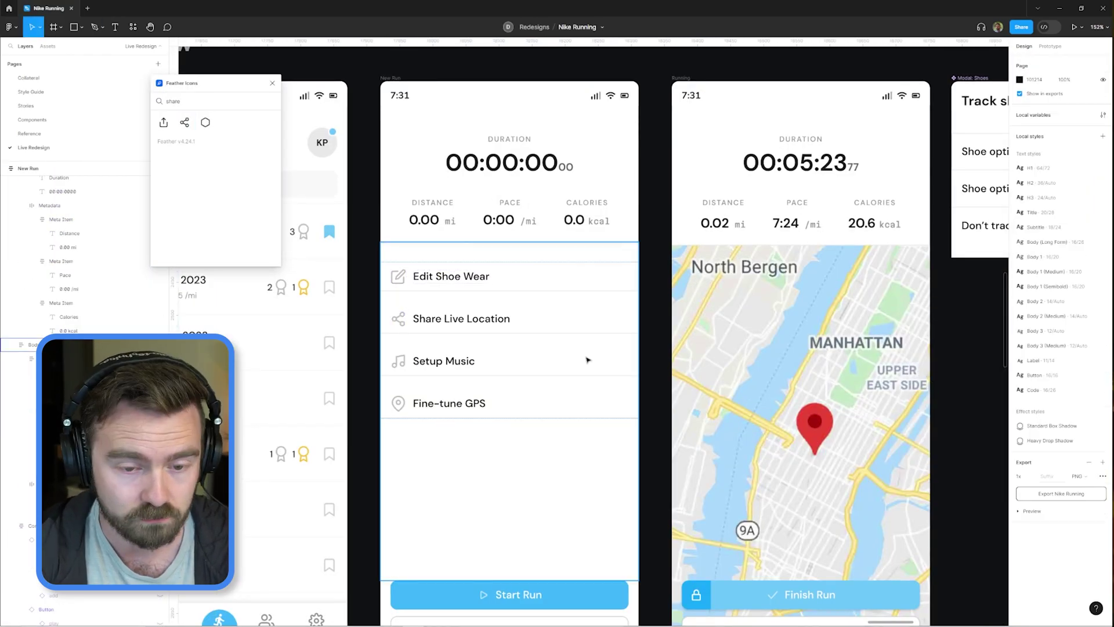
pyautogui.press('Escape')
pyautogui.scroll(-3, 469, 97)
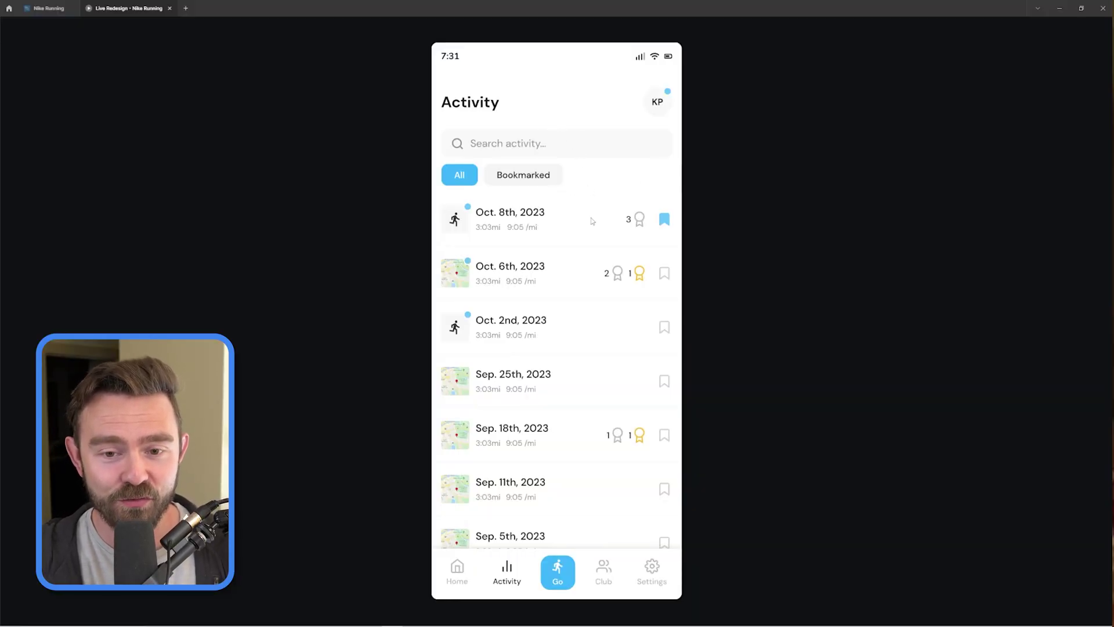
# - In the prototype, tap Go, choose Nike Free, tap Start Run, then tap Finish Run
pyautogui.scroll(-3, 593, 227)
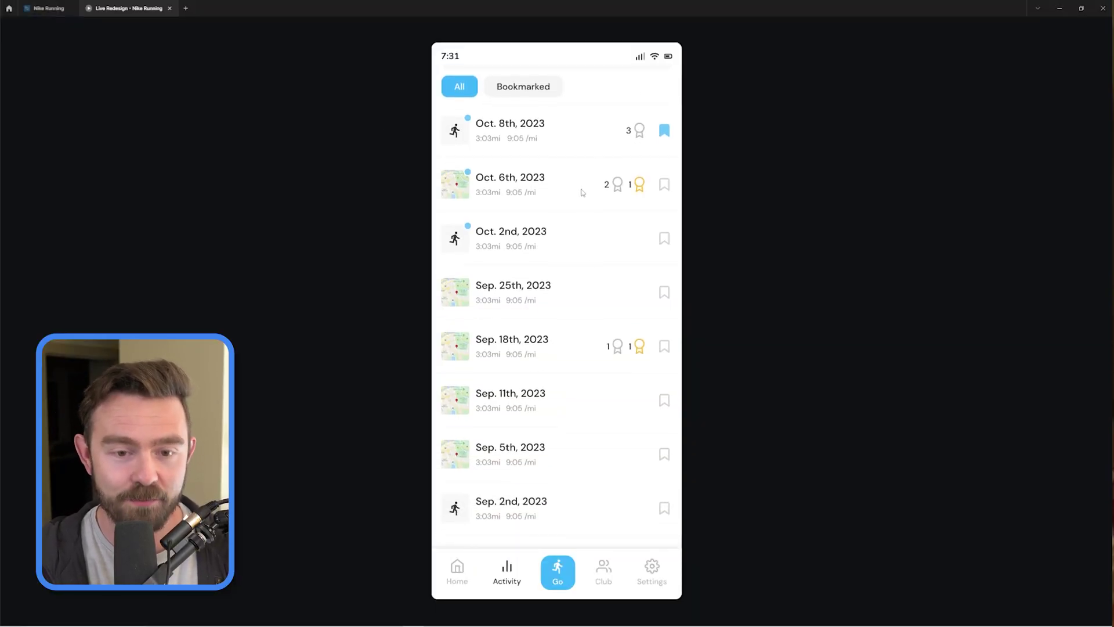
pyautogui.scroll(3, 581, 192)
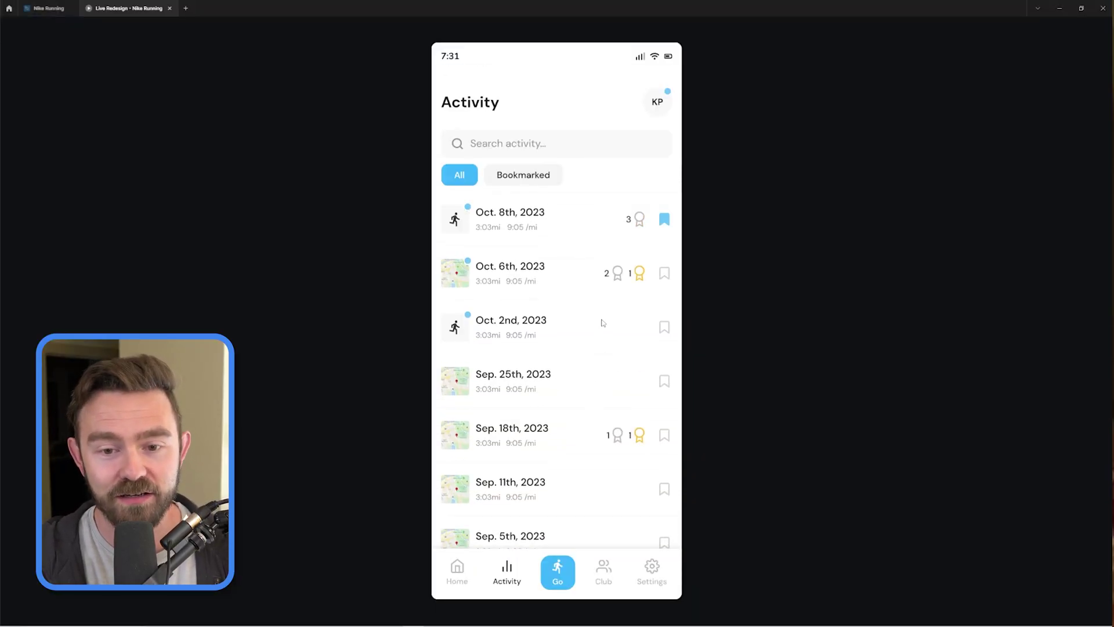
pyautogui.click(561, 582)
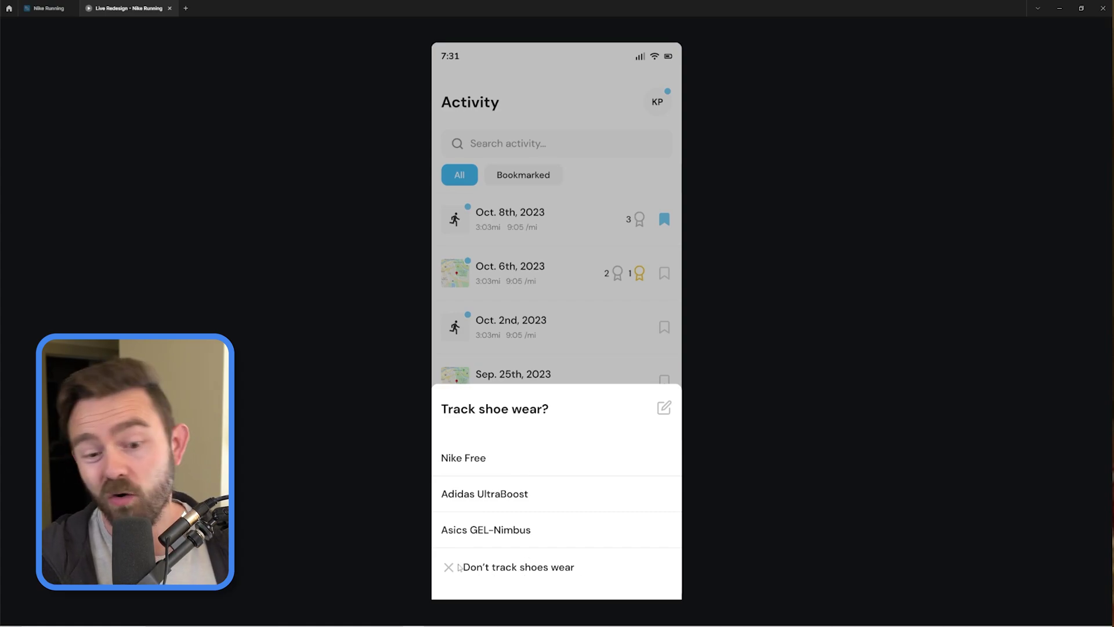
pyautogui.click(483, 465)
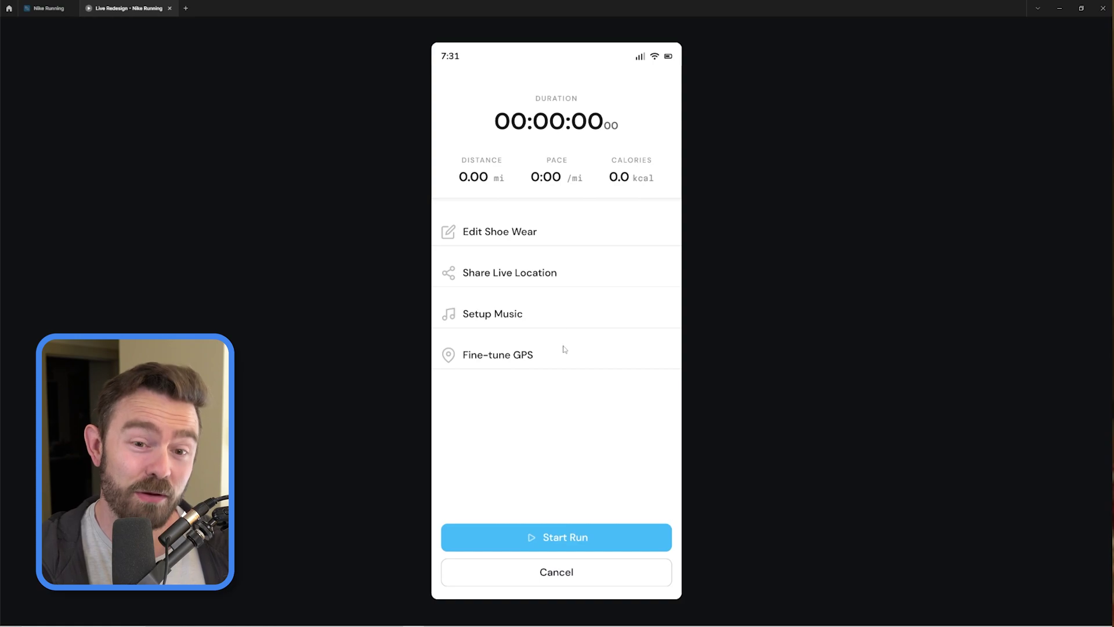
pyautogui.click(569, 541)
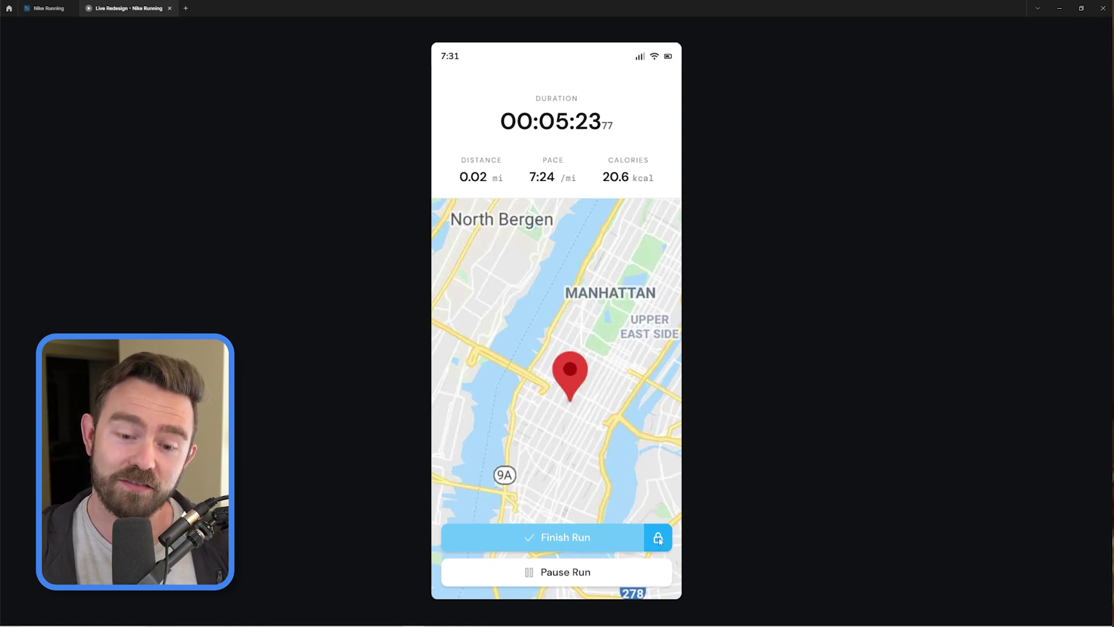
pyautogui.click(598, 532)
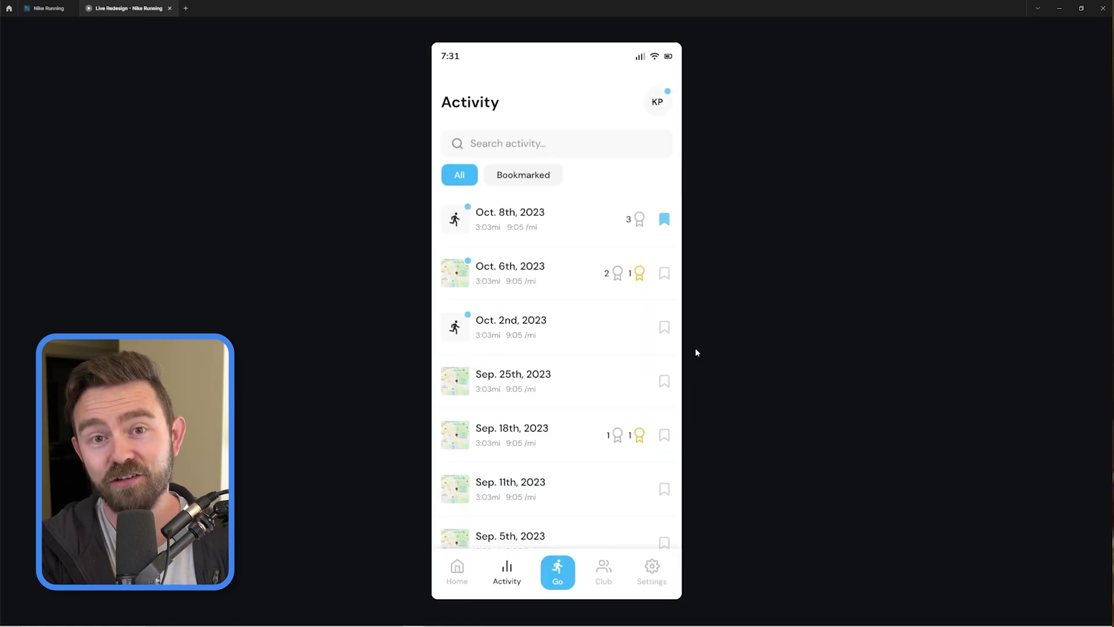